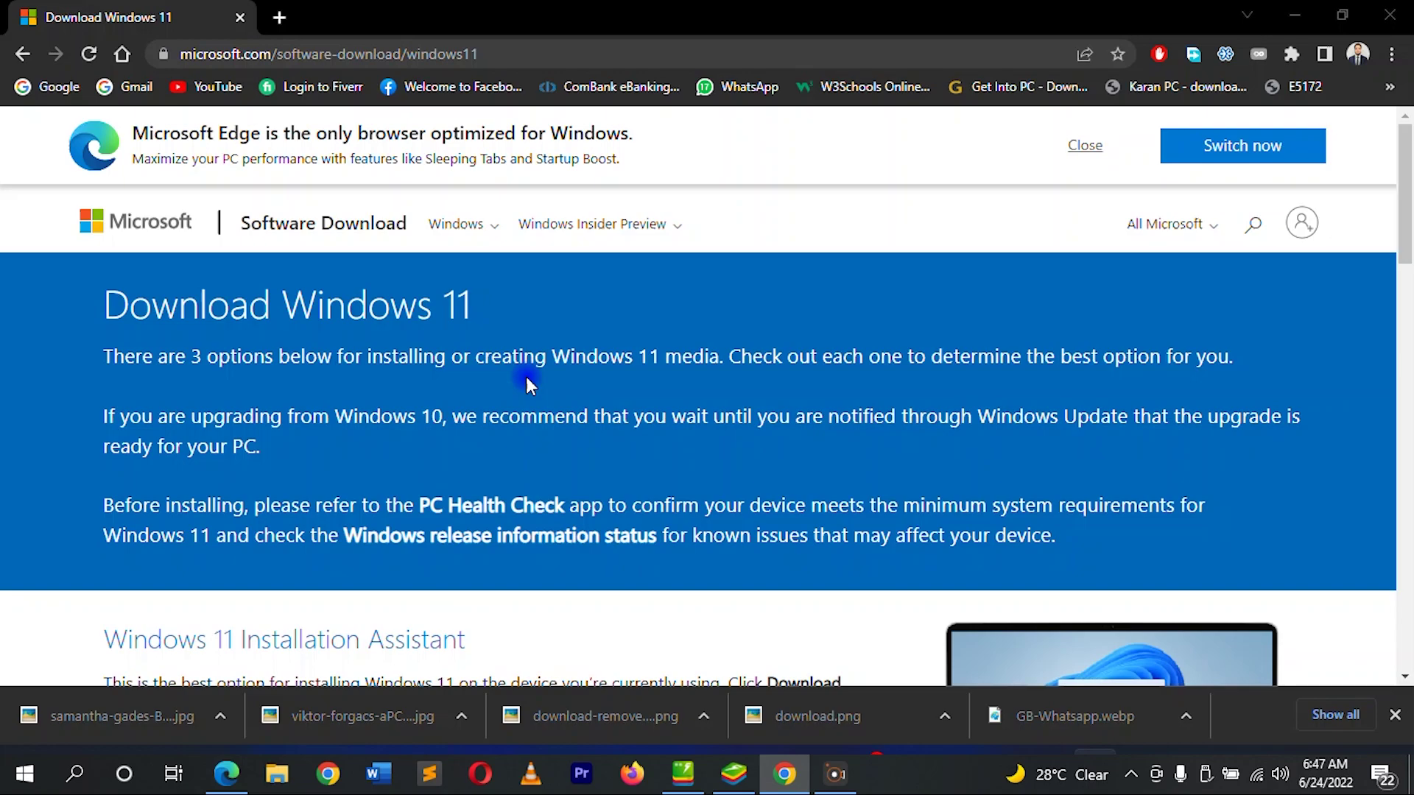
- Request the Windows 11 (multi-edition ISO) download in the Download Windows 11 Disk Image (ISO) section
{"action": "scroll", "coordinate": [824, 459], "scroll_direction": "down", "scroll_amount": 4}
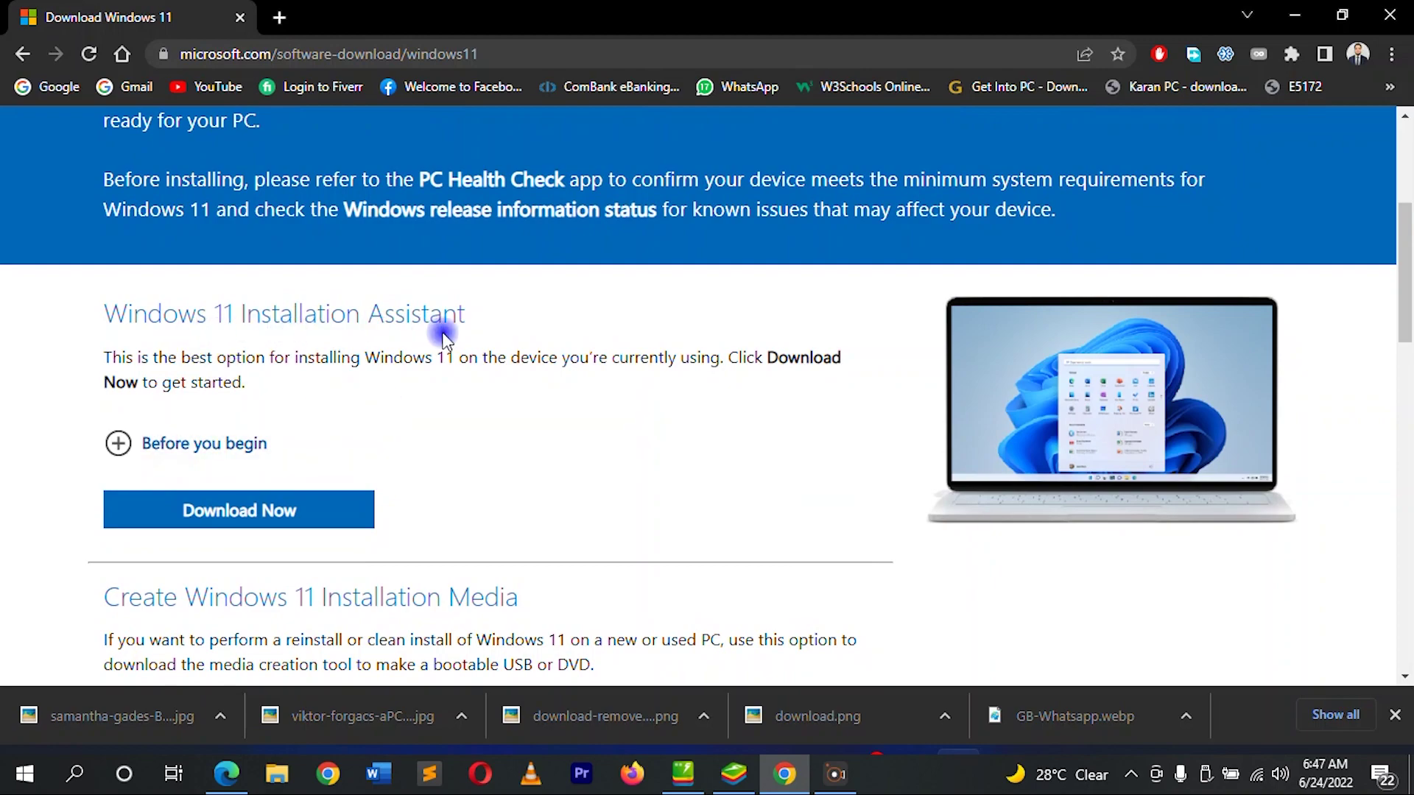
{"action": "scroll", "coordinate": [489, 522], "scroll_direction": "down", "scroll_amount": 2}
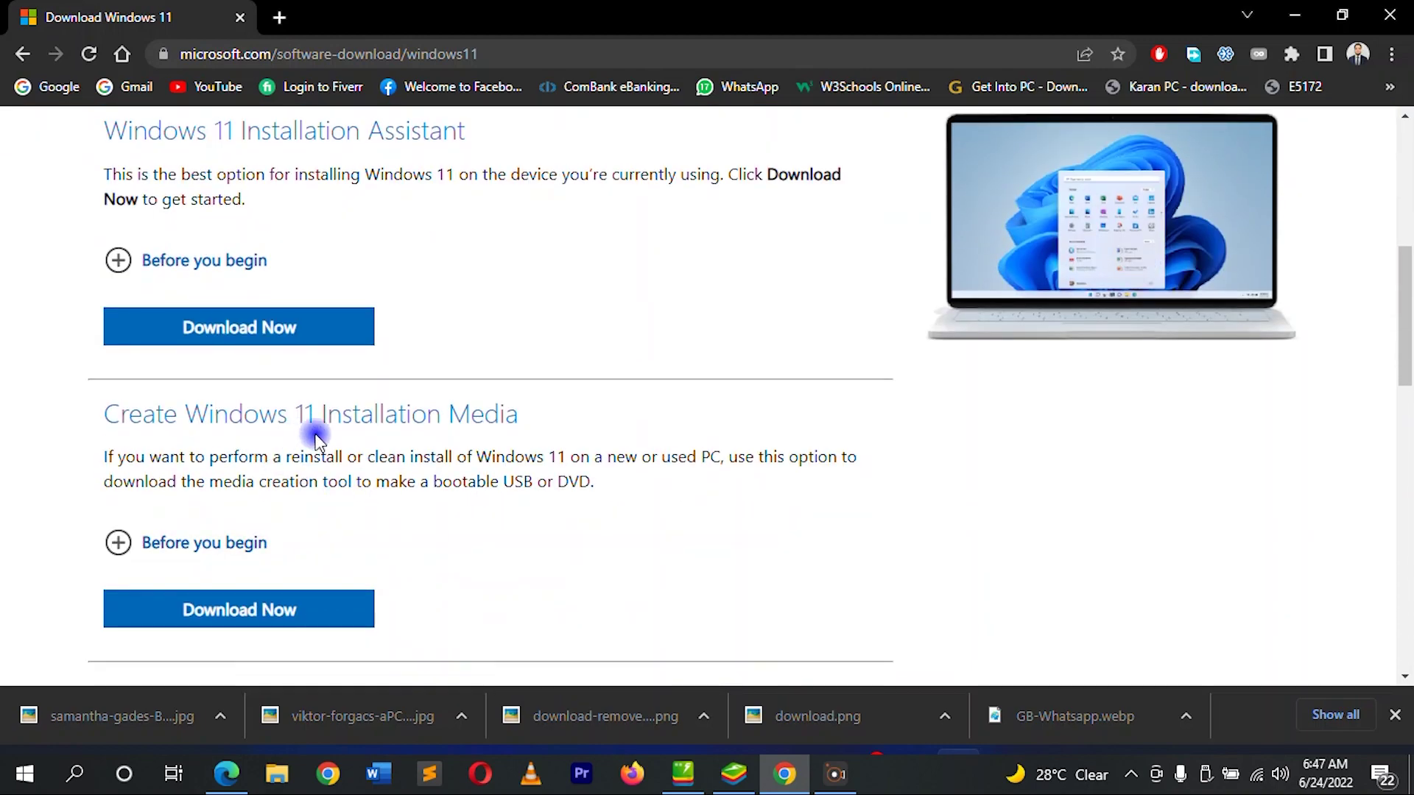
{"action": "scroll", "coordinate": [542, 579], "scroll_direction": "down", "scroll_amount": 4}
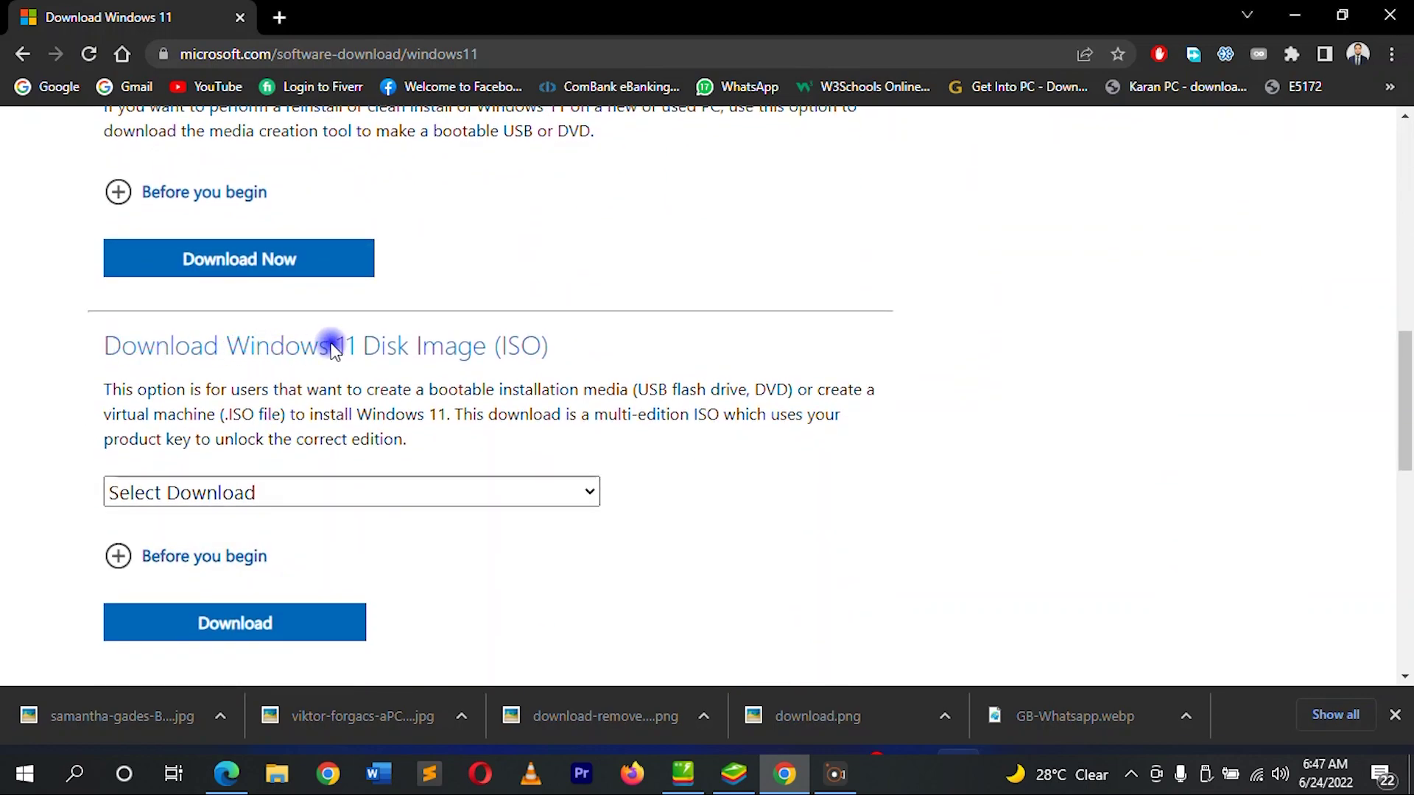
{"action": "left_click", "coordinate": [302, 495]}
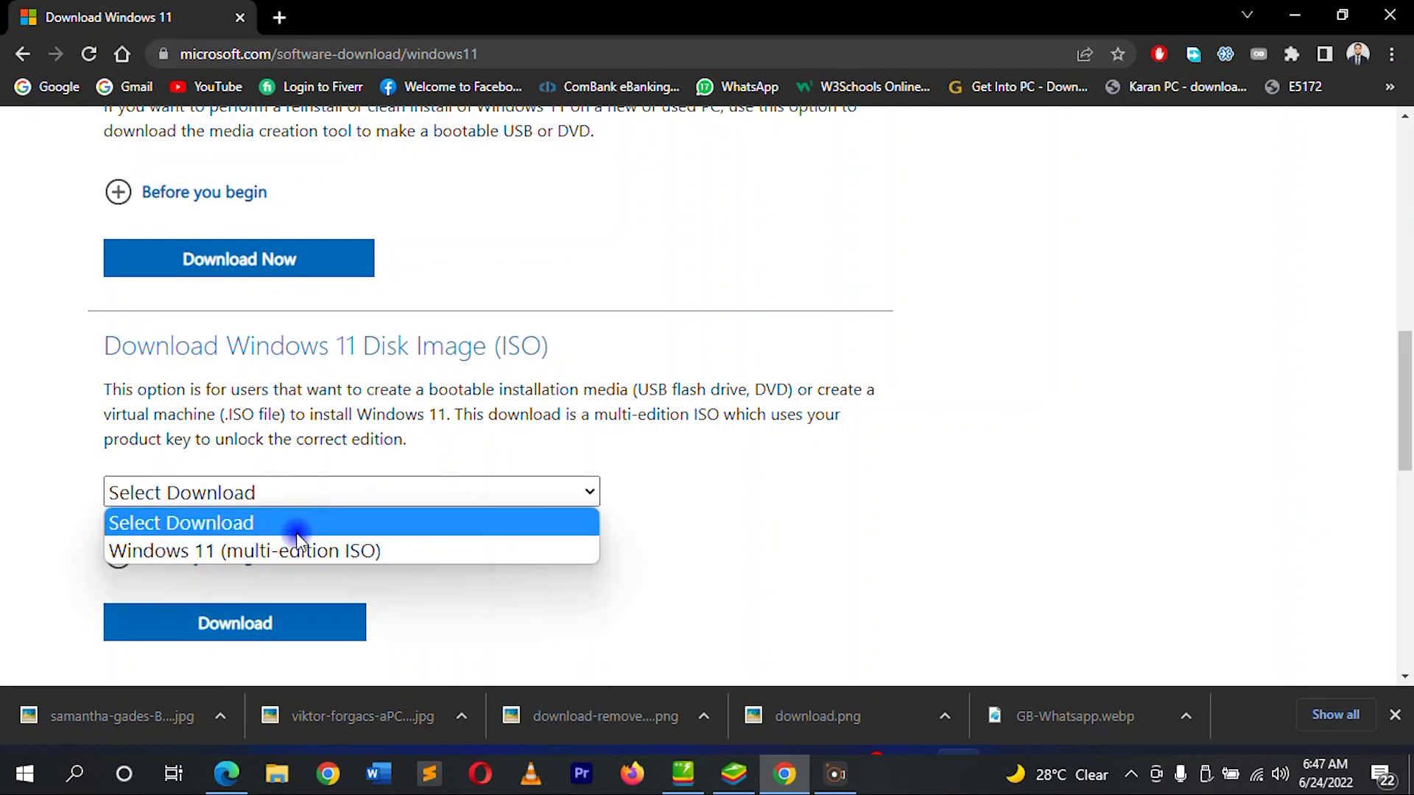
{"action": "left_click", "coordinate": [296, 555]}
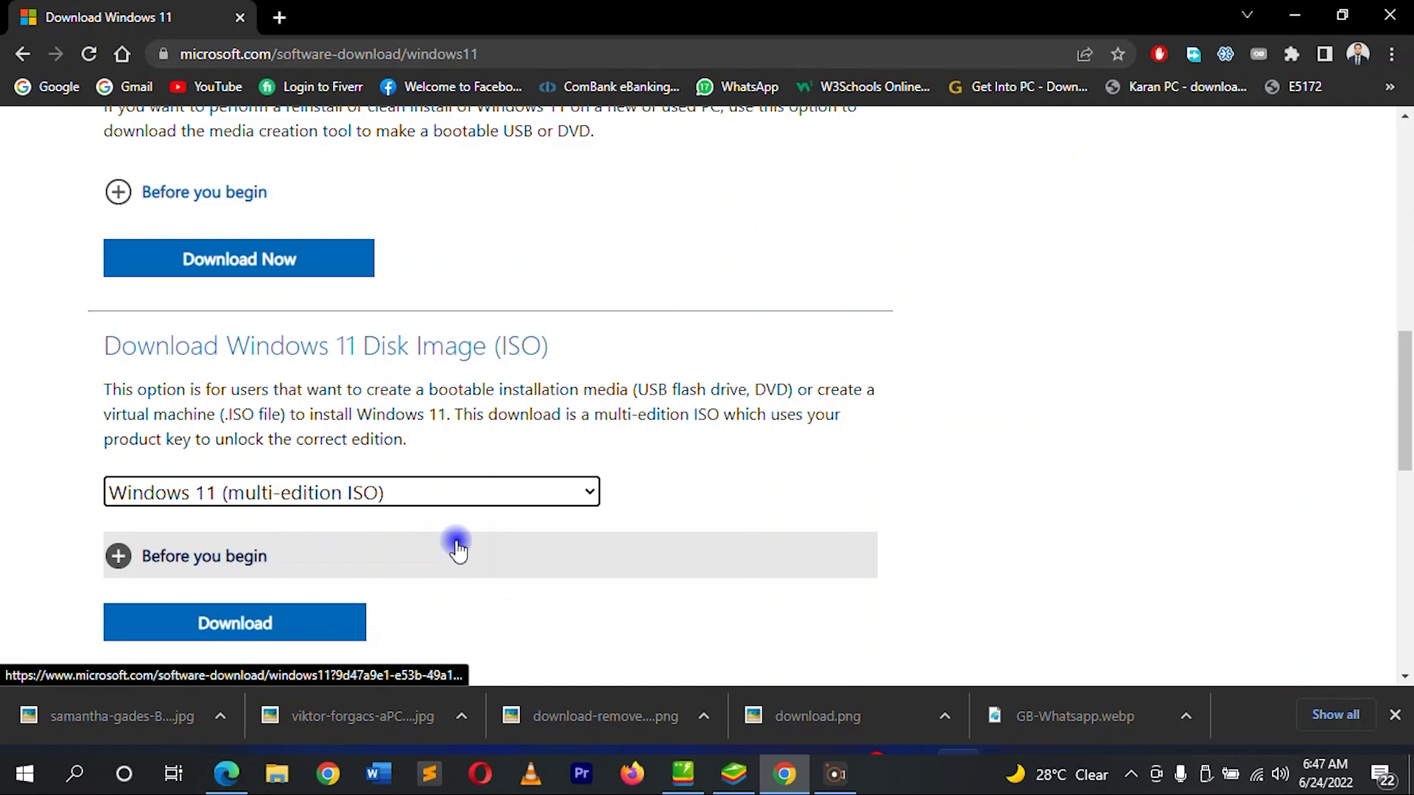
{"action": "scroll", "coordinate": [458, 545], "scroll_direction": "down", "scroll_amount": 2}
{"action": "left_click", "coordinate": [223, 469]}
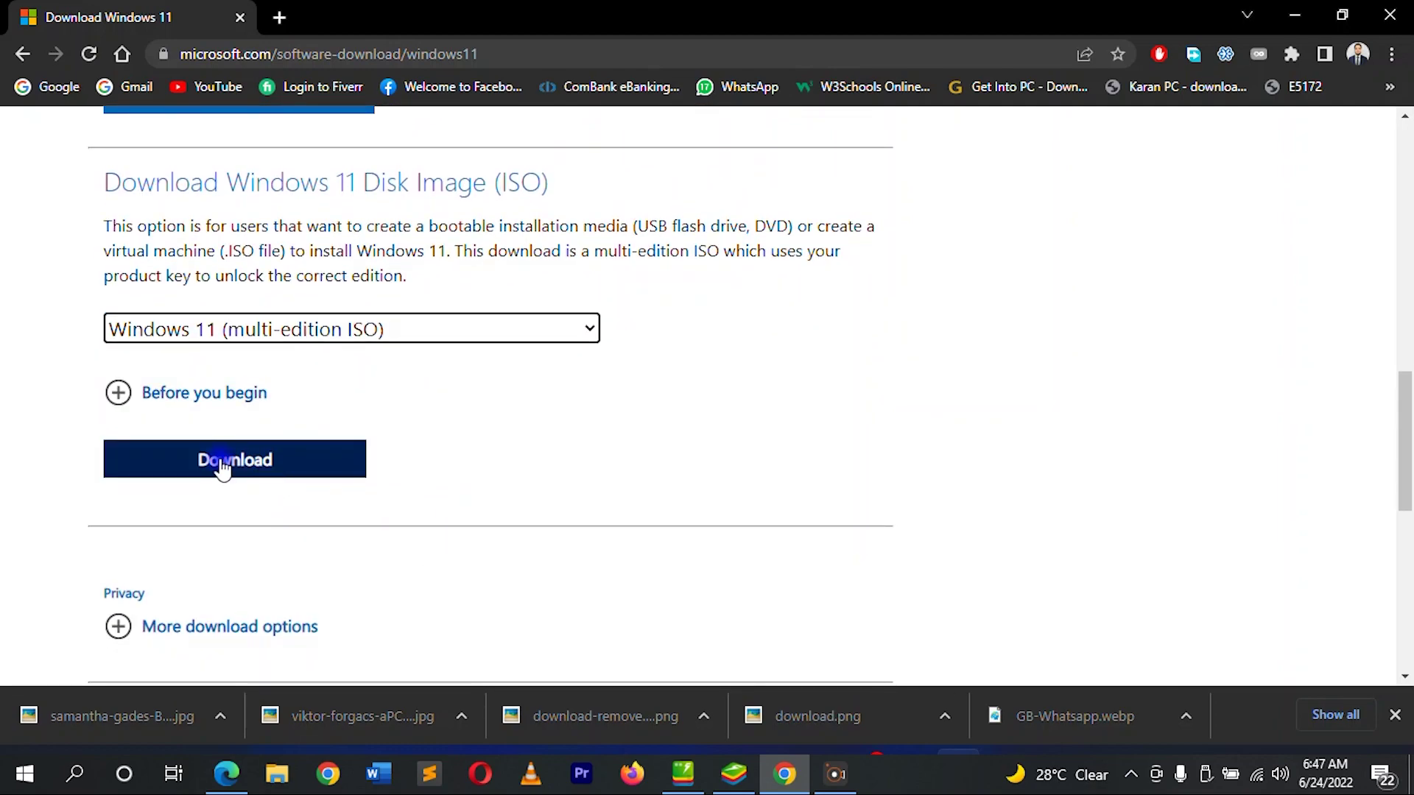
- Choose English International as the product language and confirm it
{"action": "scroll", "coordinate": [221, 461], "scroll_direction": "down", "scroll_amount": 3}
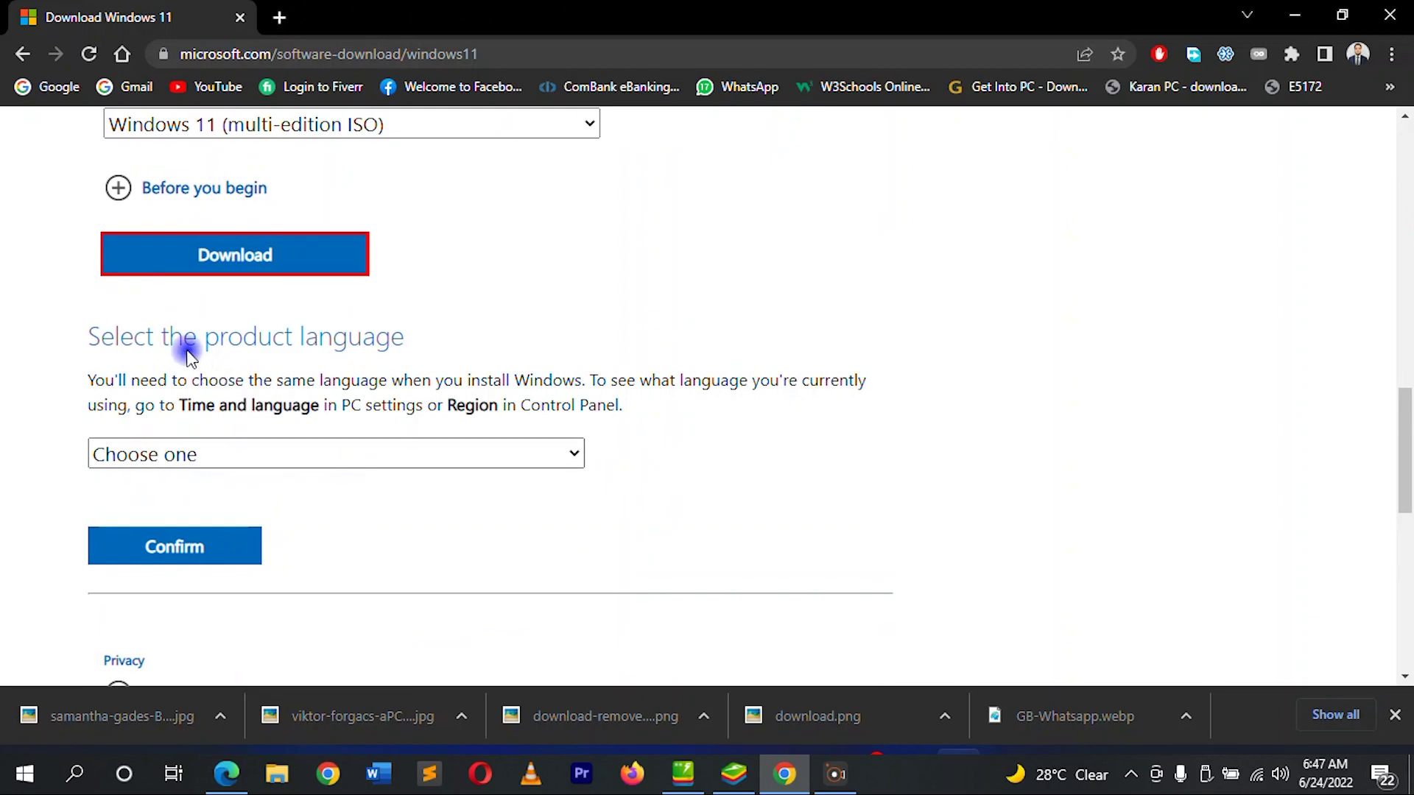
{"action": "left_click", "coordinate": [313, 460]}
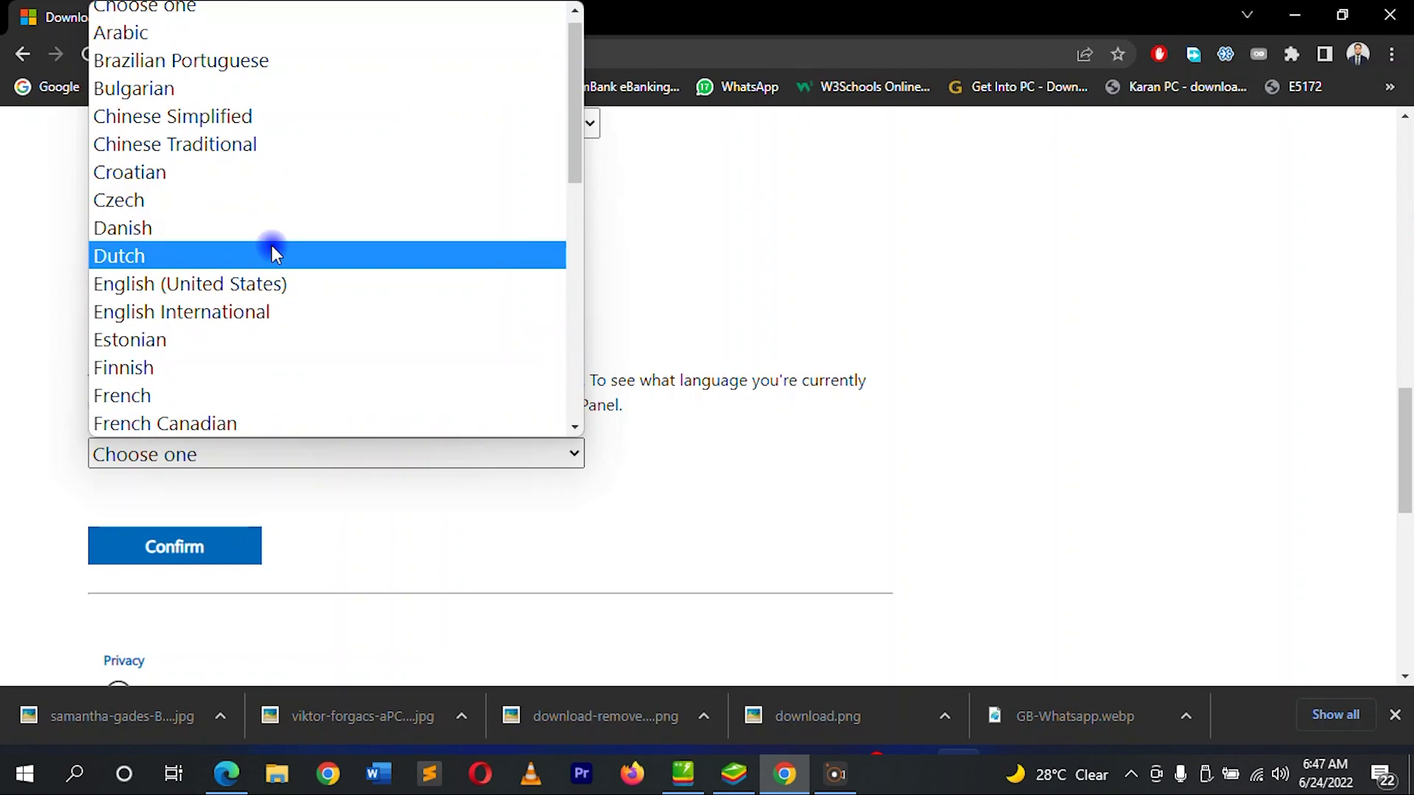
{"action": "left_click", "coordinate": [213, 322]}
{"action": "left_click", "coordinate": [189, 558]}
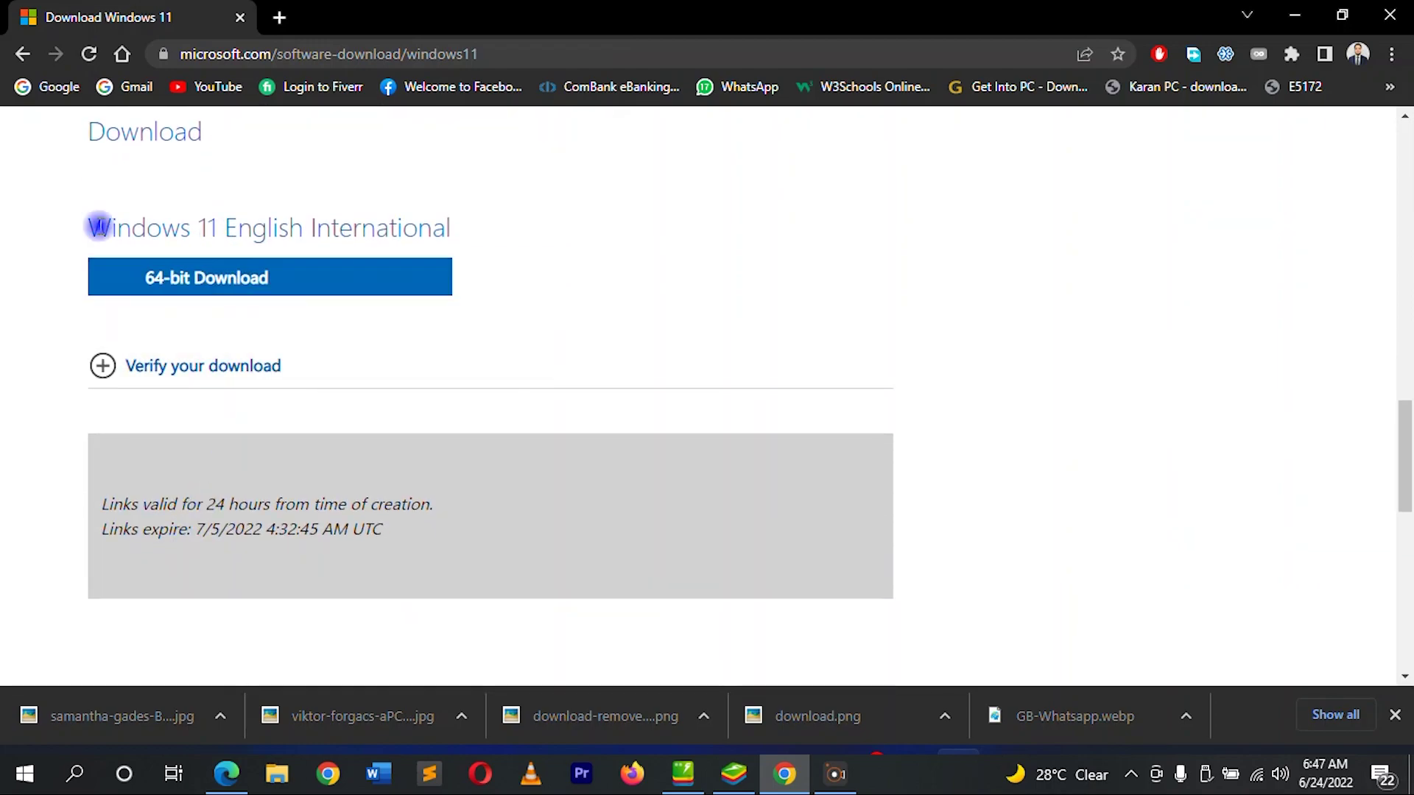
- Start the 64-bit download of the Windows 11 English International ISO into the Downloads folder
{"action": "left_click", "coordinate": [153, 281]}
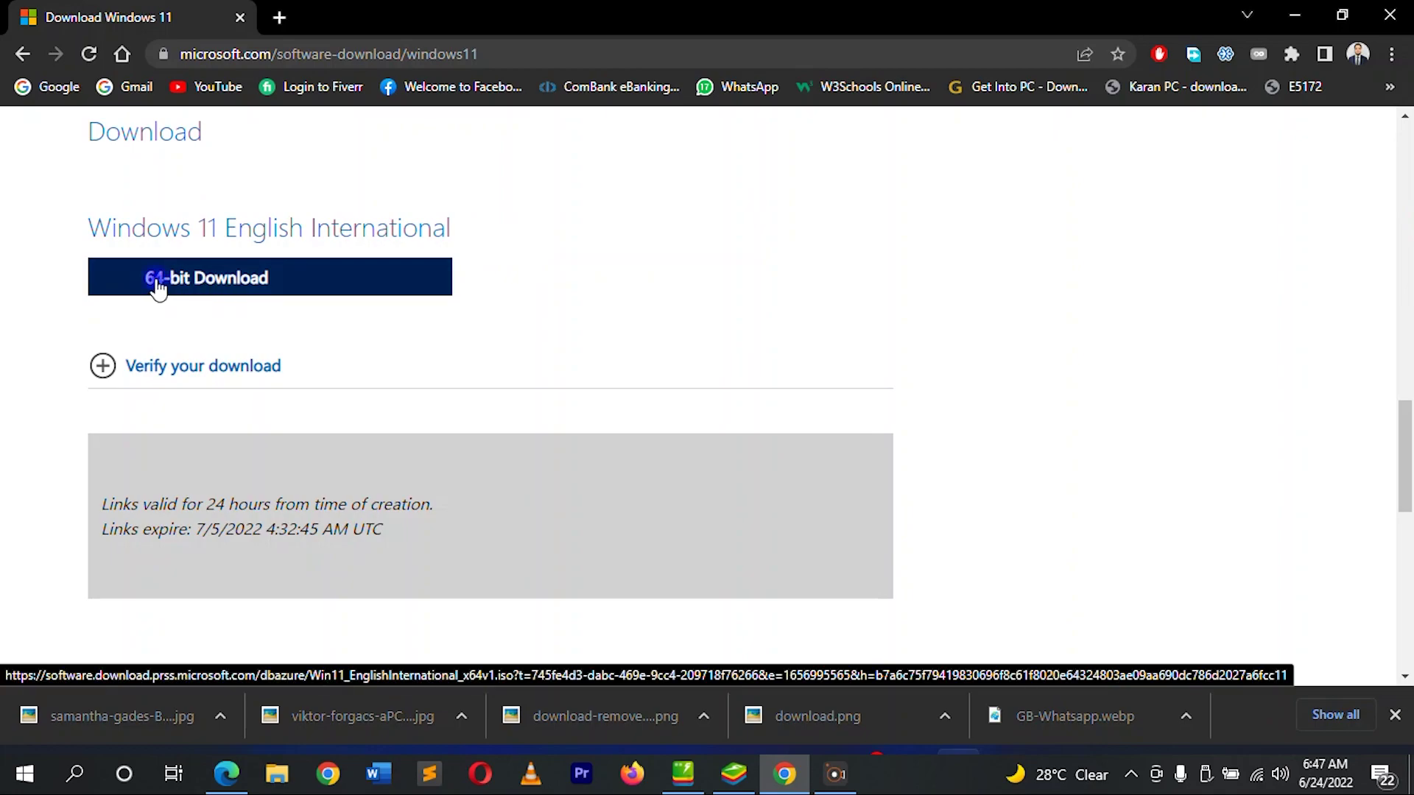
{"action": "left_click", "coordinate": [223, 293]}
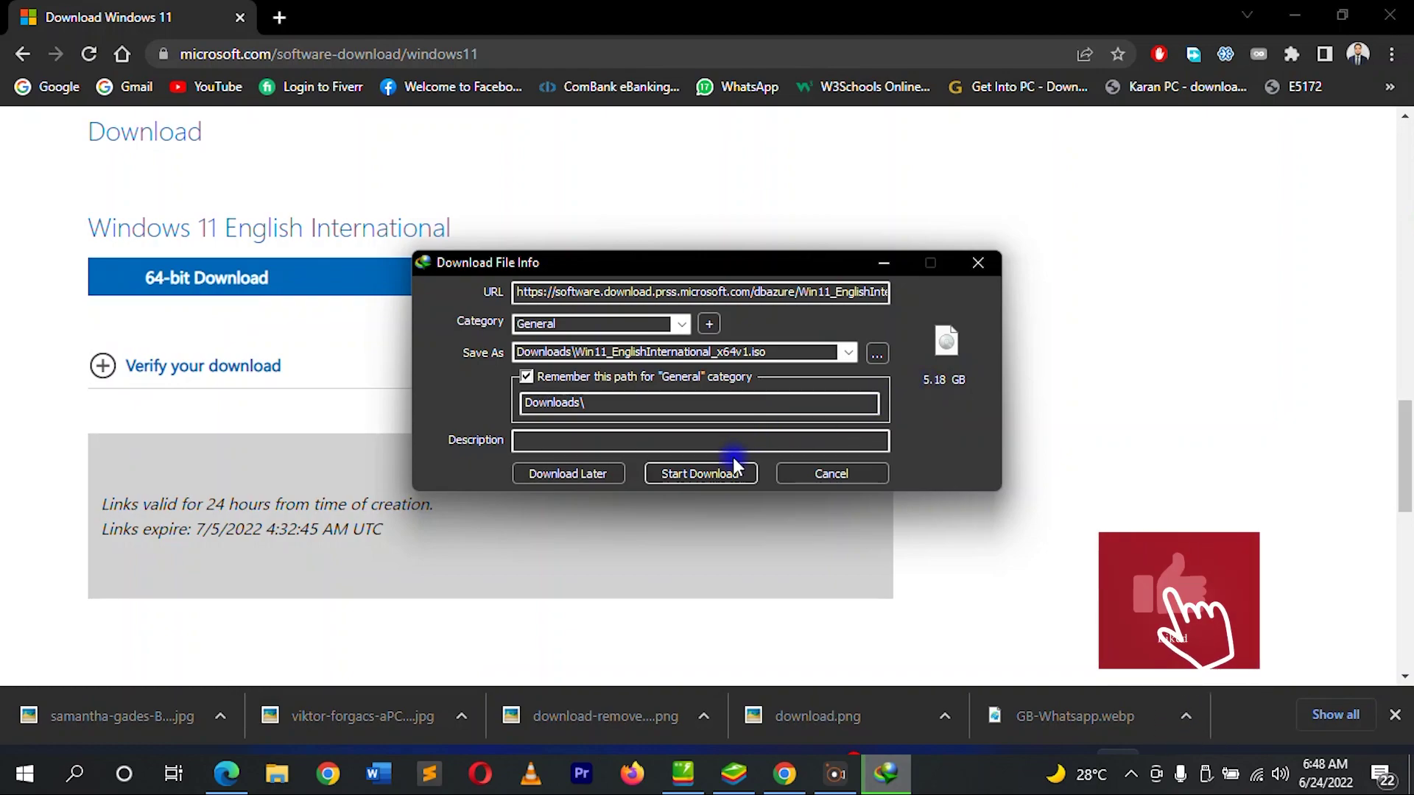
{"action": "left_click", "coordinate": [694, 475]}
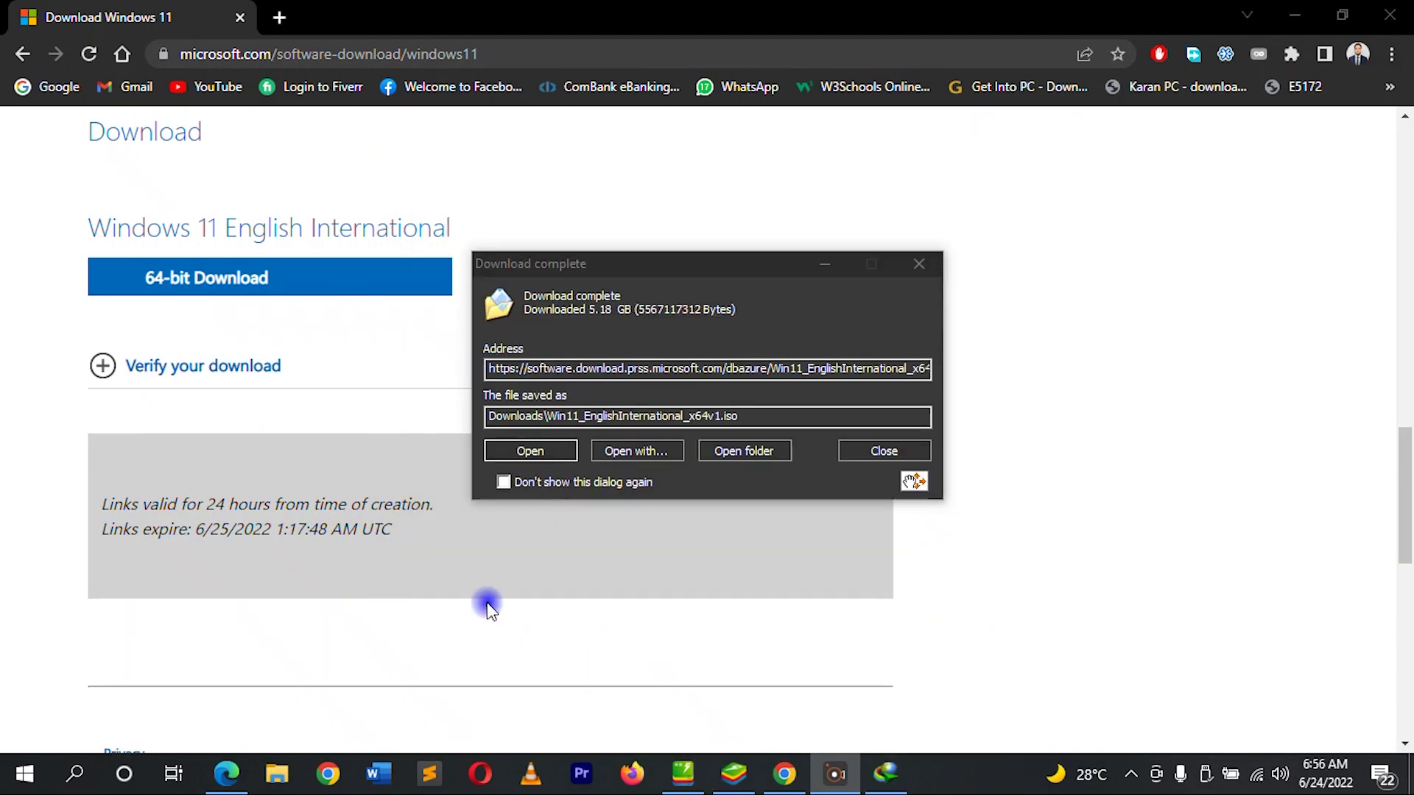
- Show the downloaded ISO in its folder and extract it to a Win11_EnglishInternational_x64v1 subfolder
{"action": "left_click", "coordinate": [740, 451]}
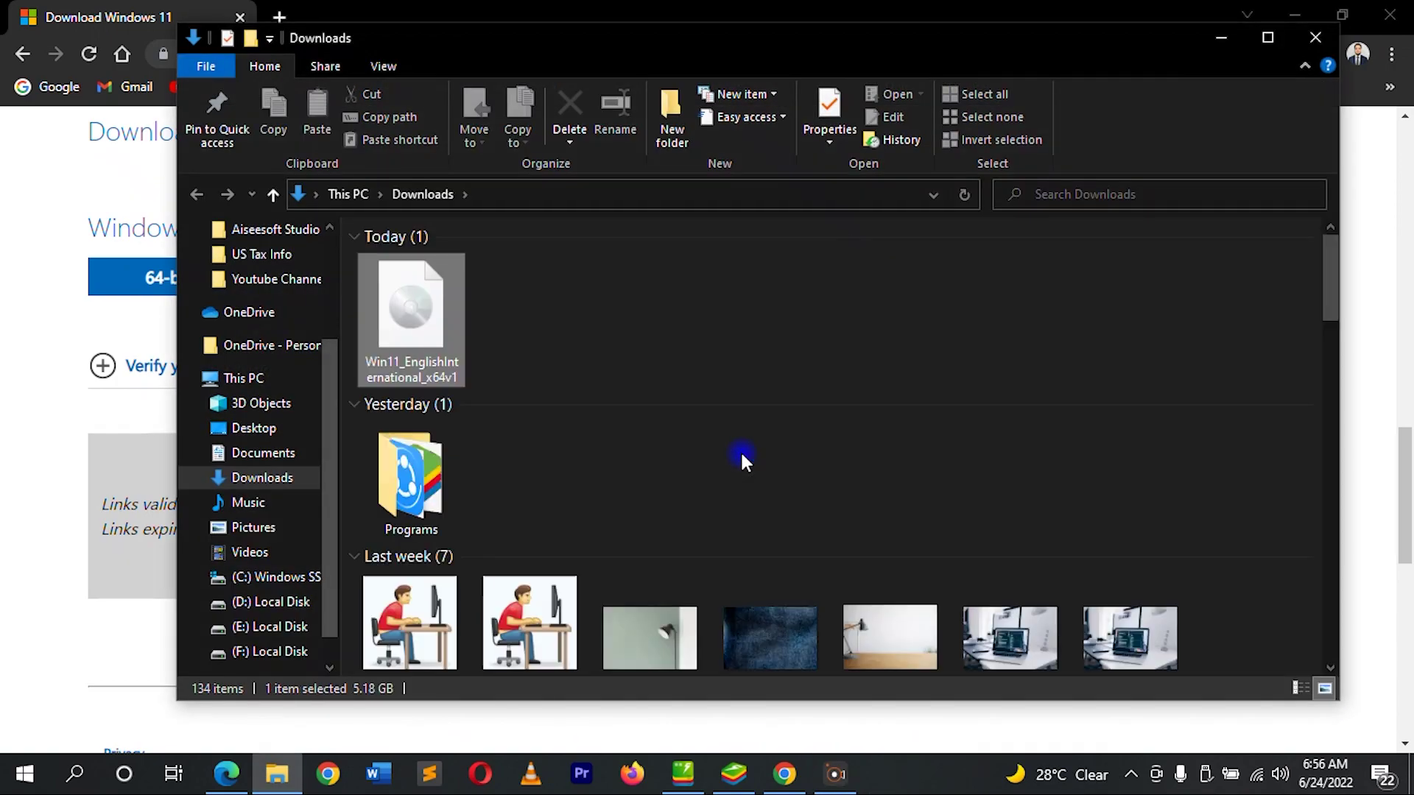
{"action": "right_click", "coordinate": [436, 298]}
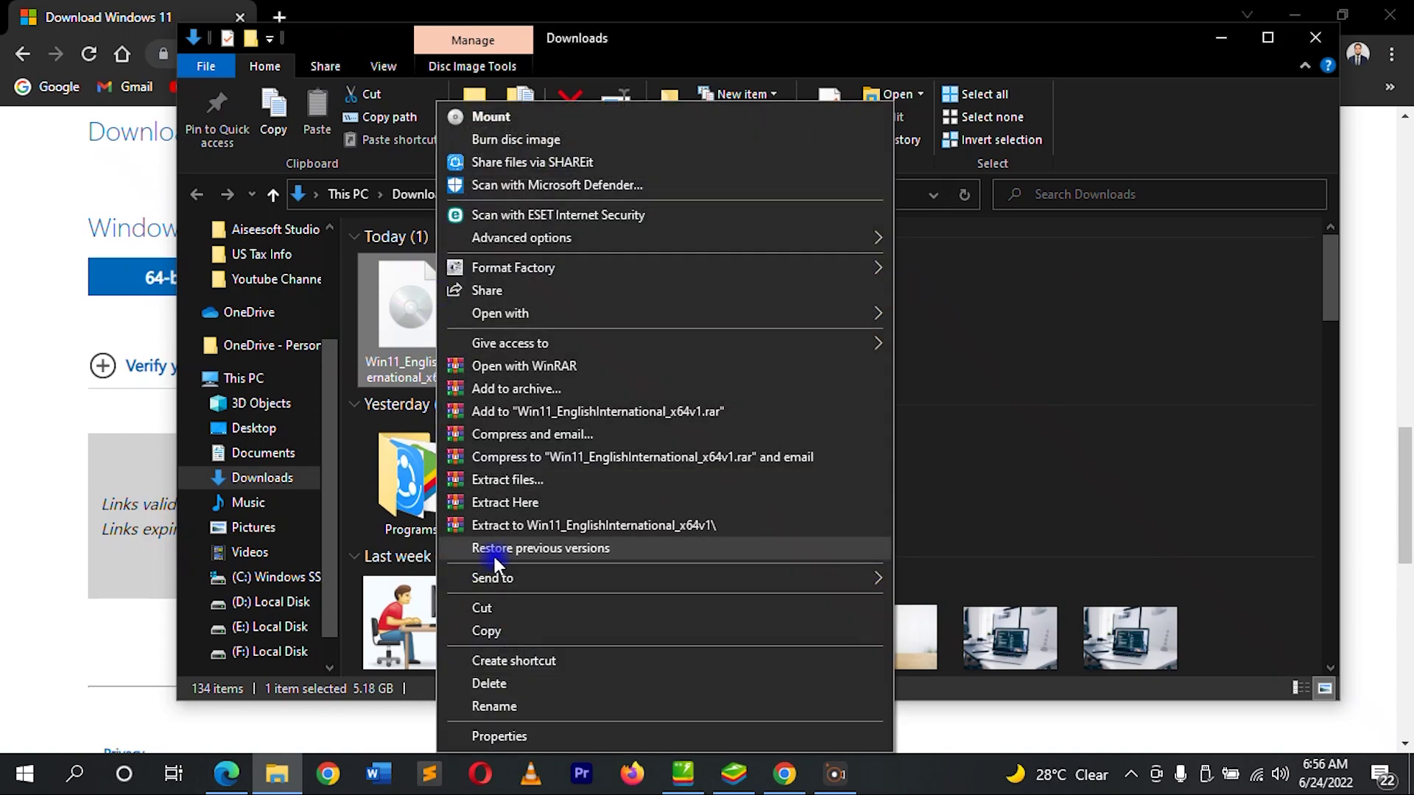
{"action": "left_click", "coordinate": [530, 525]}
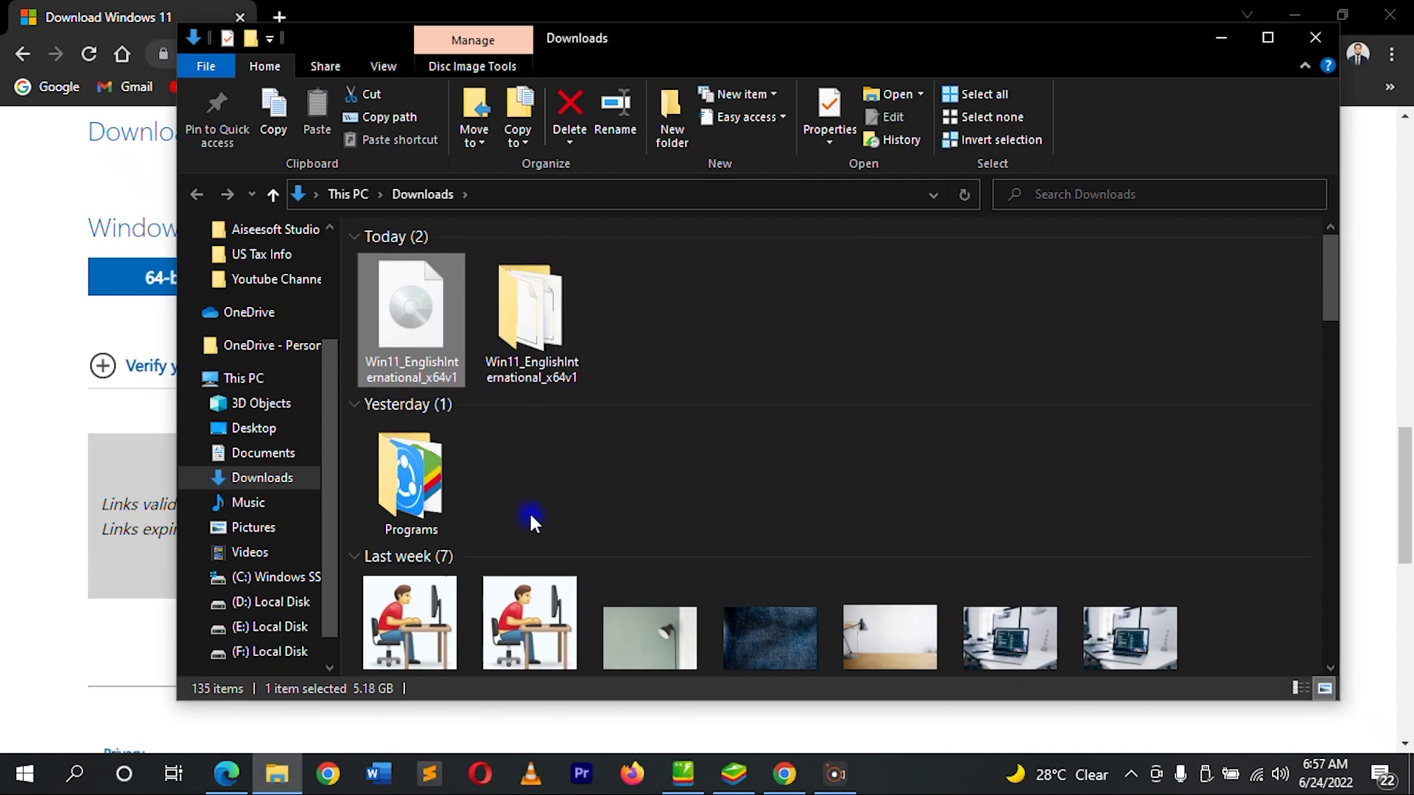
{"action": "left_click", "coordinate": [530, 517]}
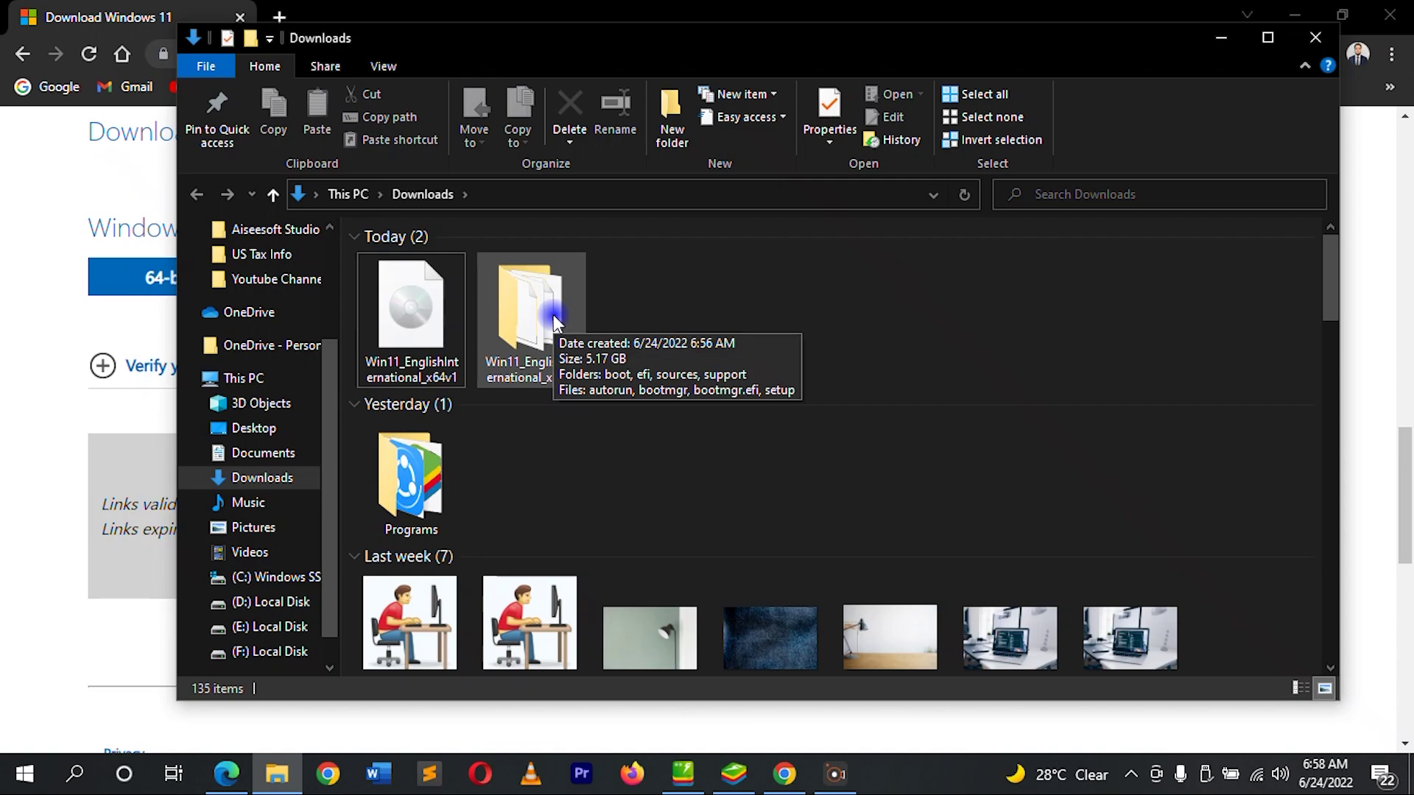
- Try to install Windows 11 with setup from the extracted folder, opting to help make the installation better, and close the installer
{"action": "double_click", "coordinate": [554, 315]}
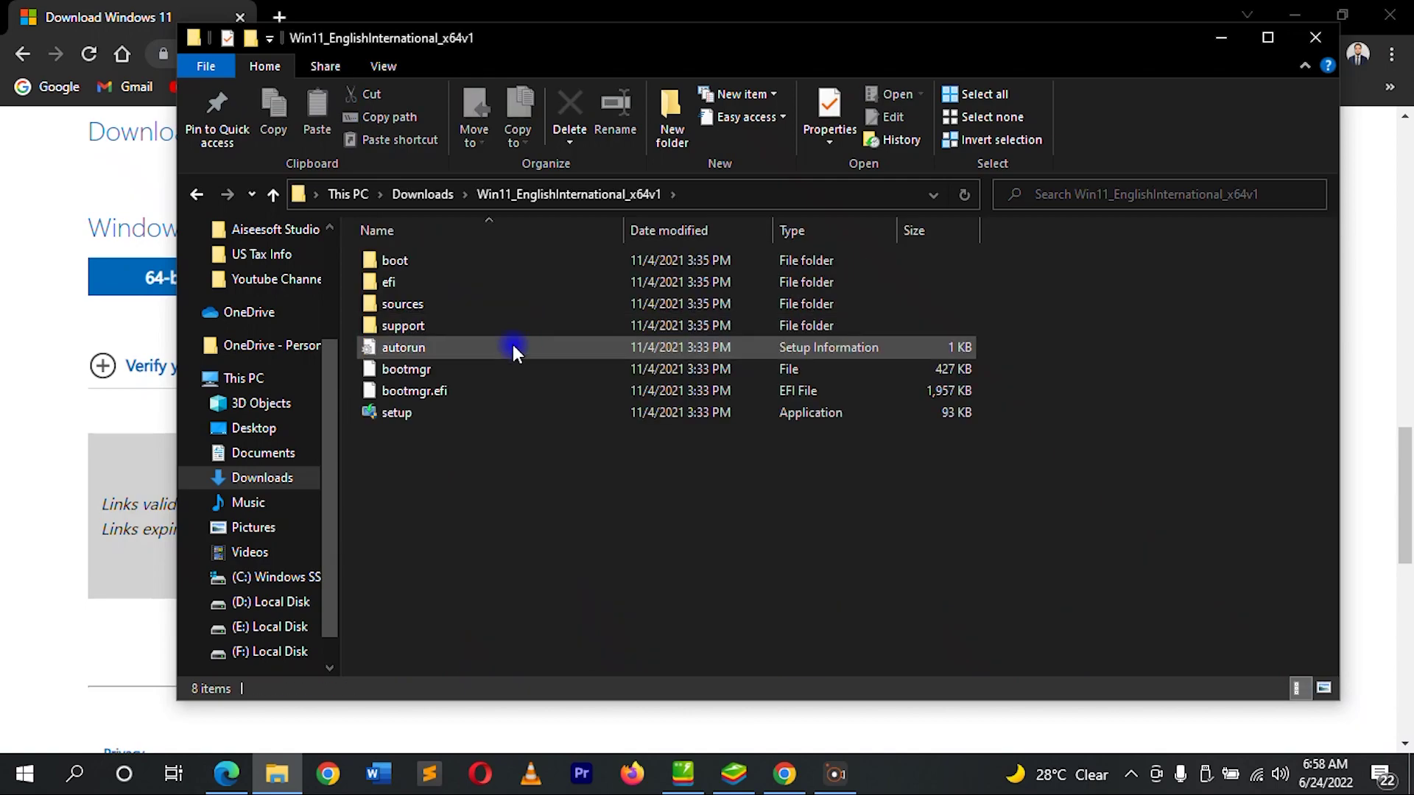
{"action": "left_click", "coordinate": [417, 410]}
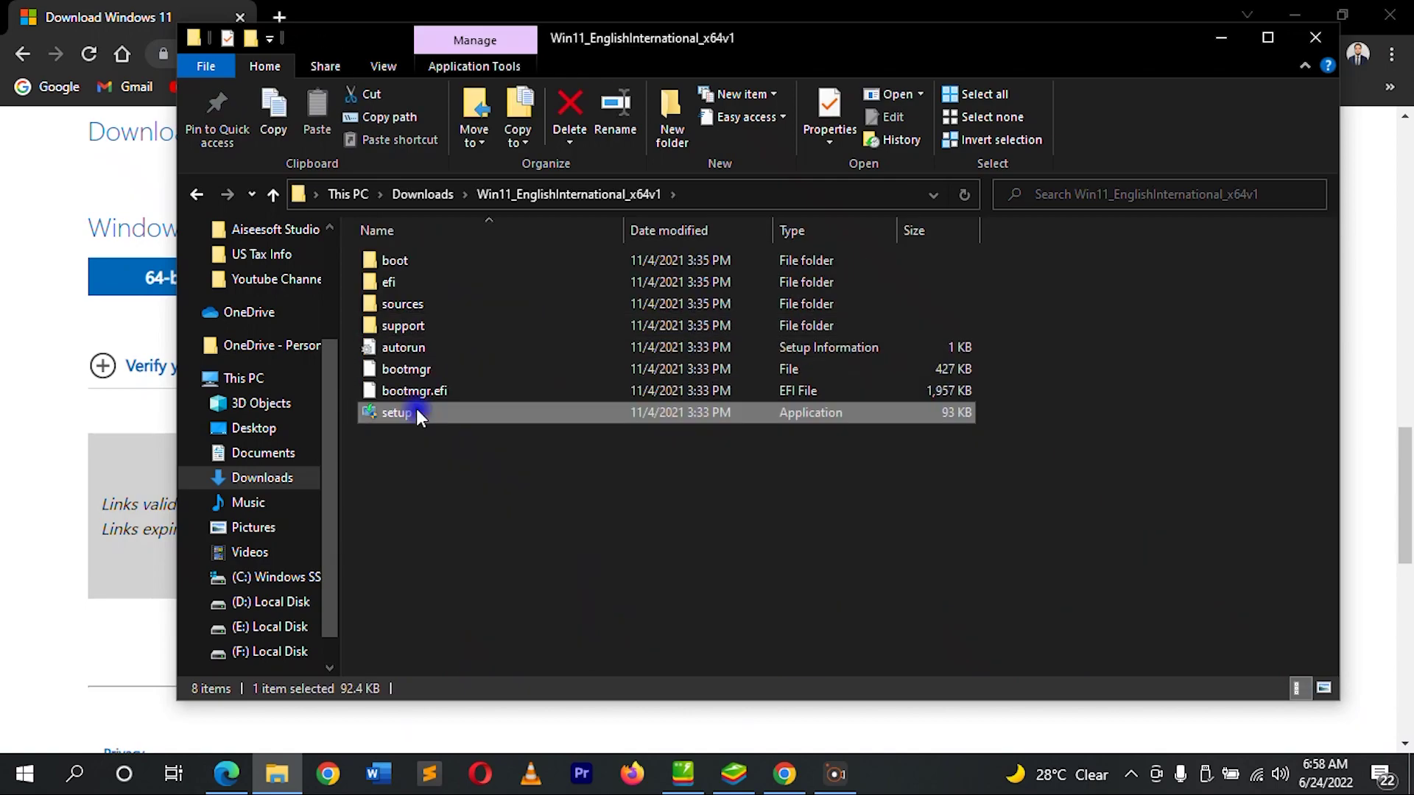
{"action": "double_click", "coordinate": [417, 410]}
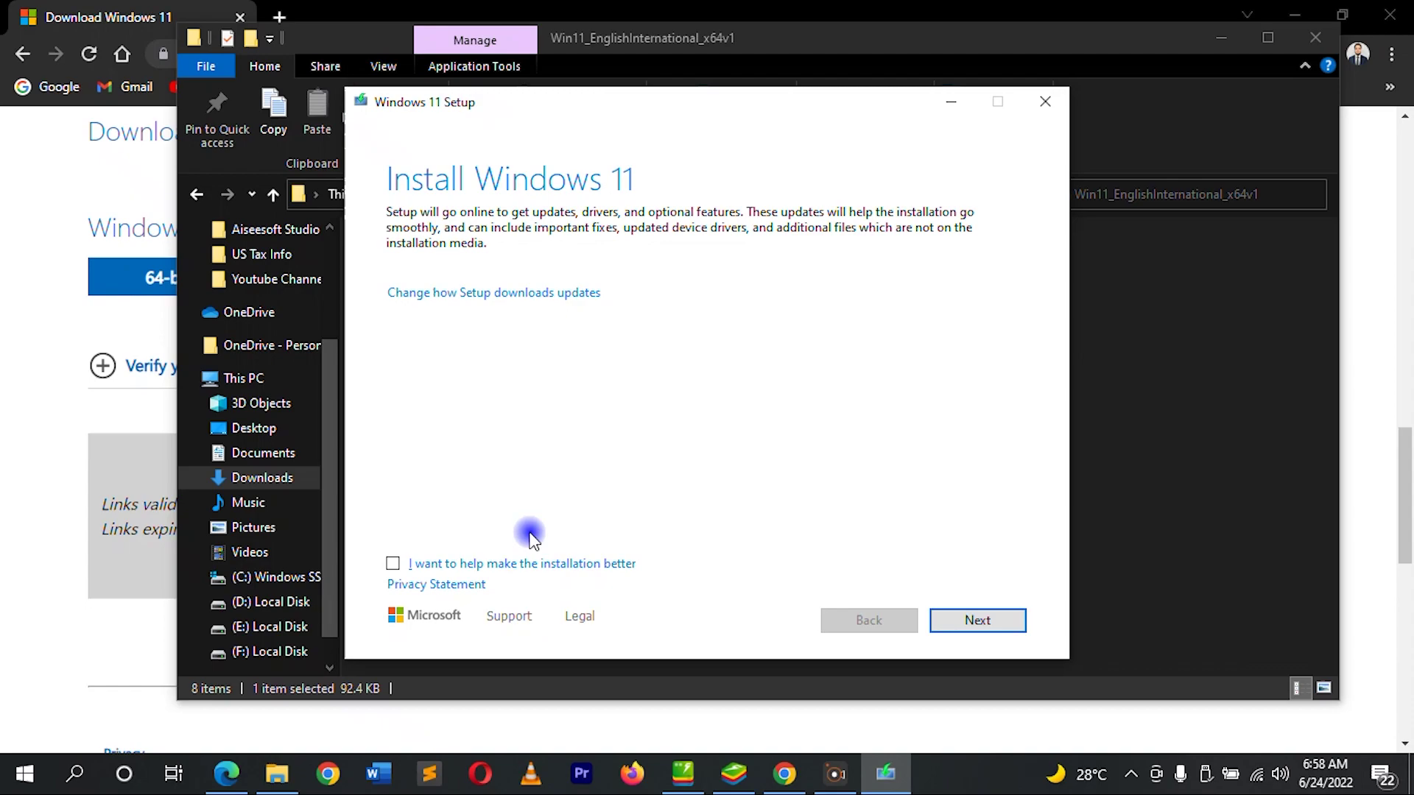
{"action": "left_click", "coordinate": [393, 563]}
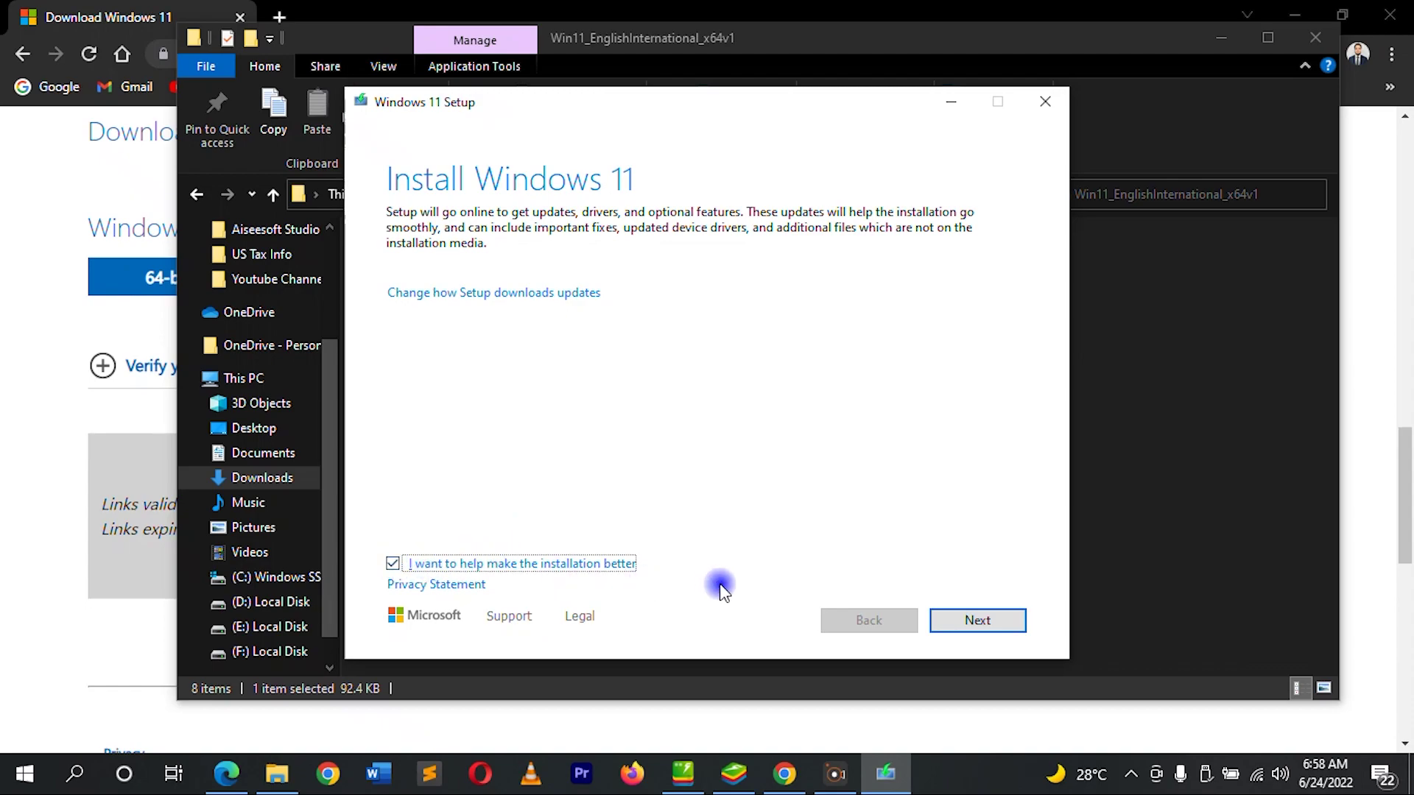
{"action": "left_click", "coordinate": [973, 623]}
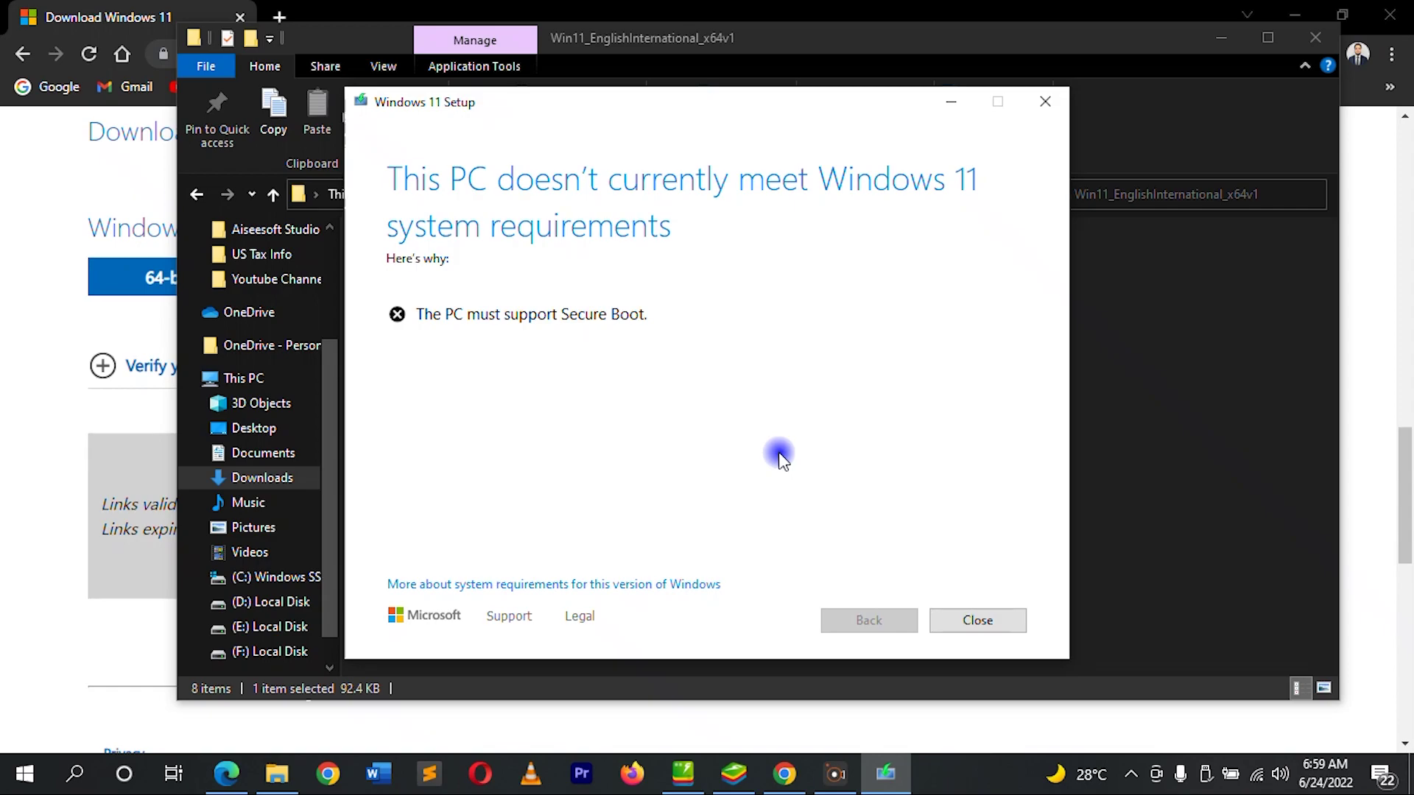
{"action": "left_click", "coordinate": [986, 621]}
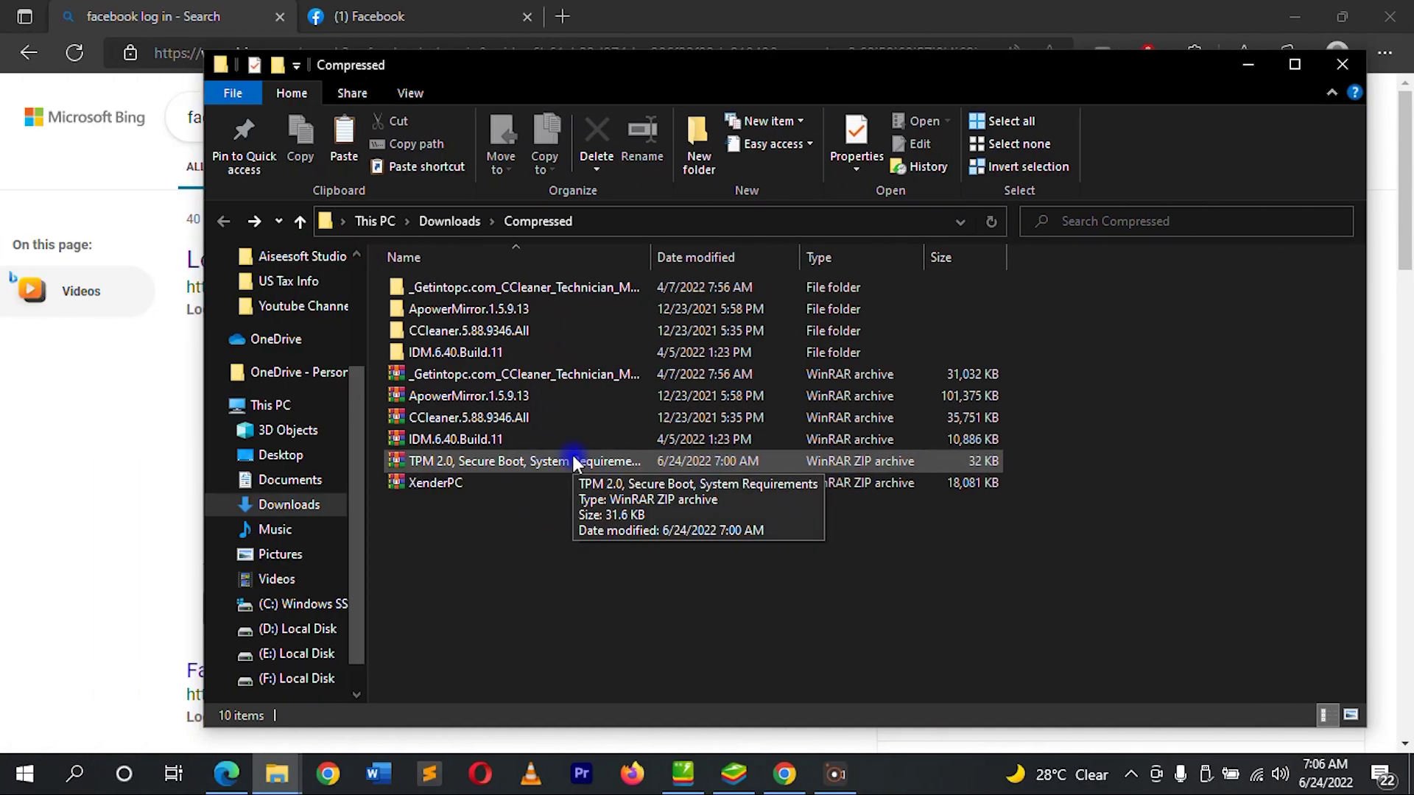
- Extract the TPM 2.0, Secure Boot, System Requirements archive in the Compressed folder to a subfolder of the same name
{"action": "left_click", "coordinate": [572, 456]}
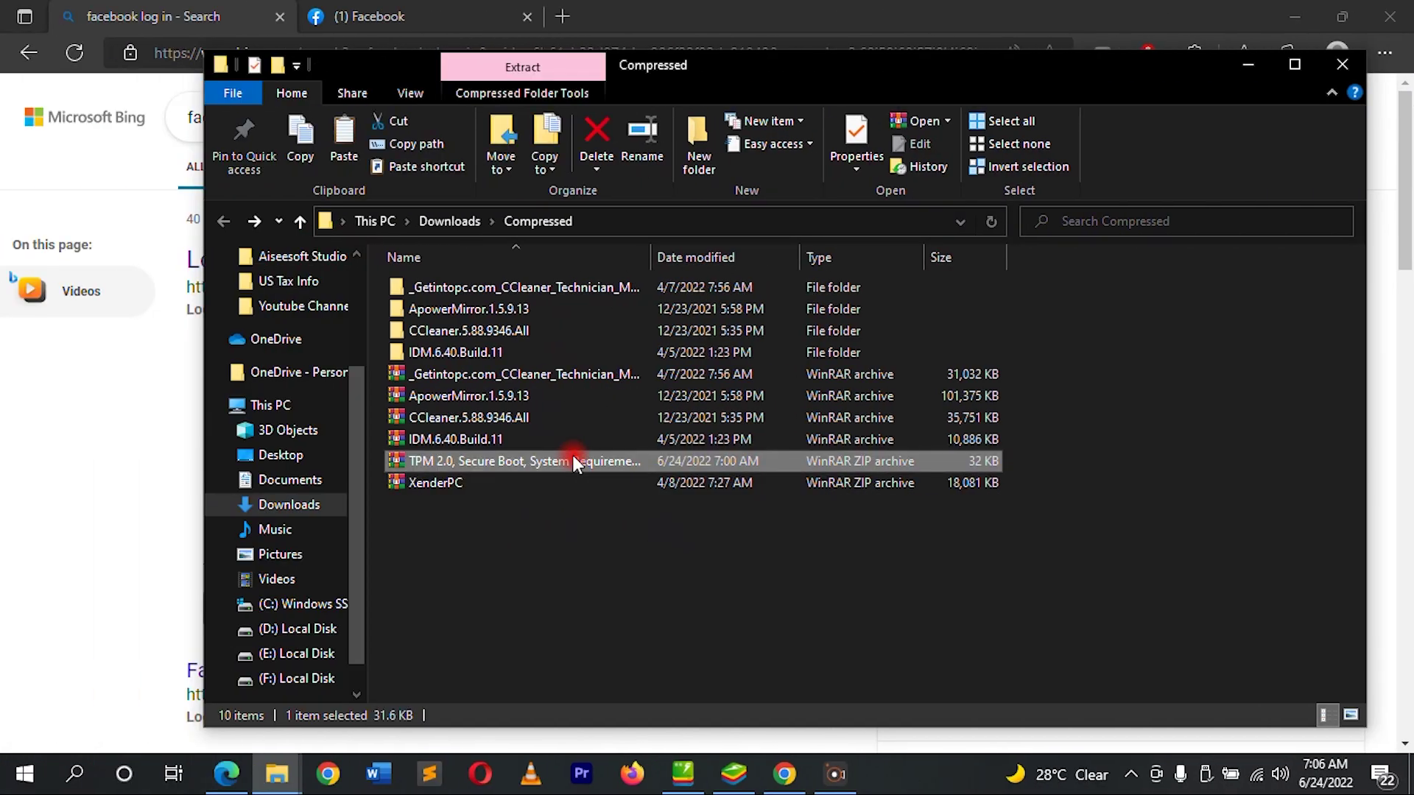
{"action": "right_click", "coordinate": [508, 462]}
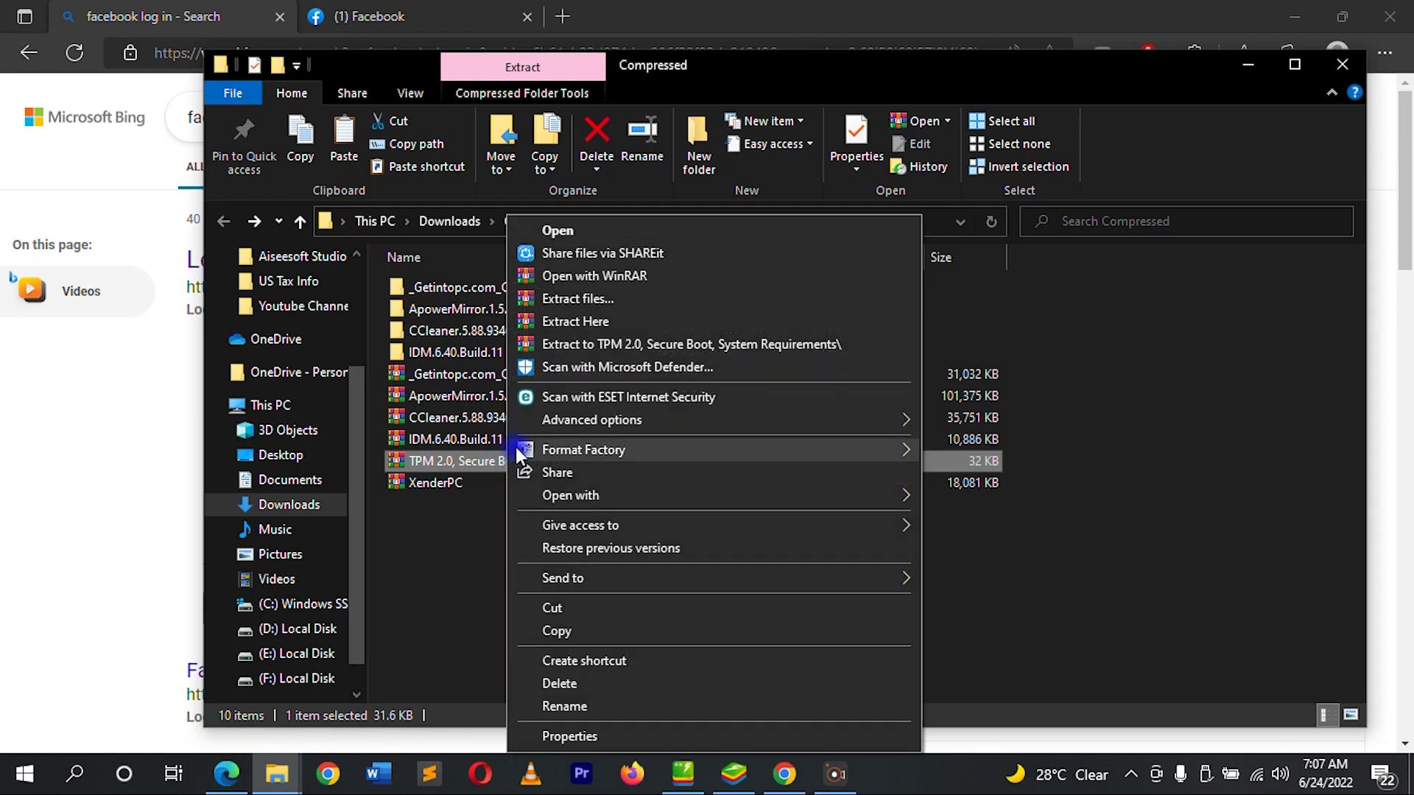
{"action": "left_click", "coordinate": [571, 345]}
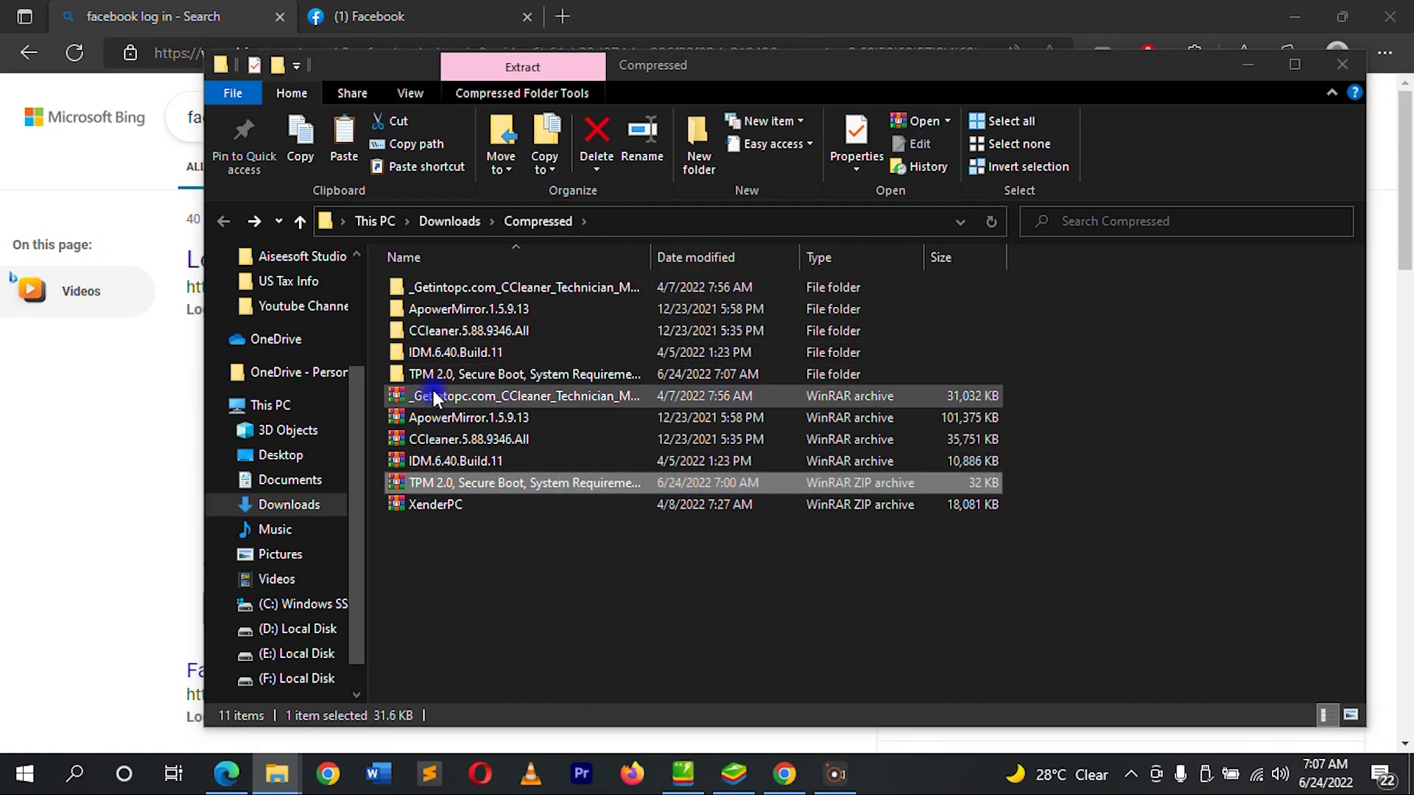
- Copy appraiserres.dll from the extracted TPM 2.0, Secure Boot, System Requirements folder
{"action": "left_click", "coordinate": [436, 375]}
{"action": "double_click", "coordinate": [436, 376]}
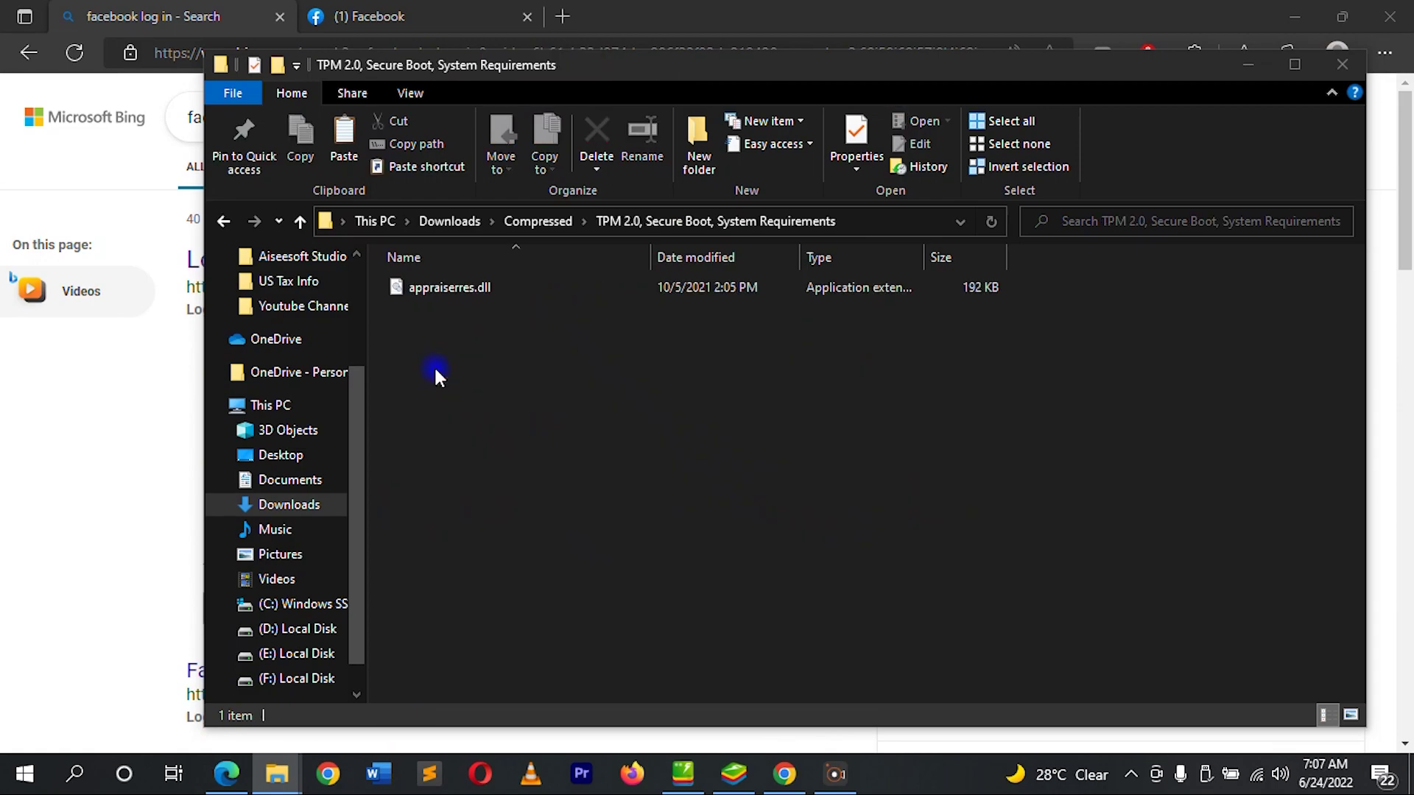
{"action": "left_click", "coordinate": [447, 289]}
{"action": "right_click", "coordinate": [447, 289]}
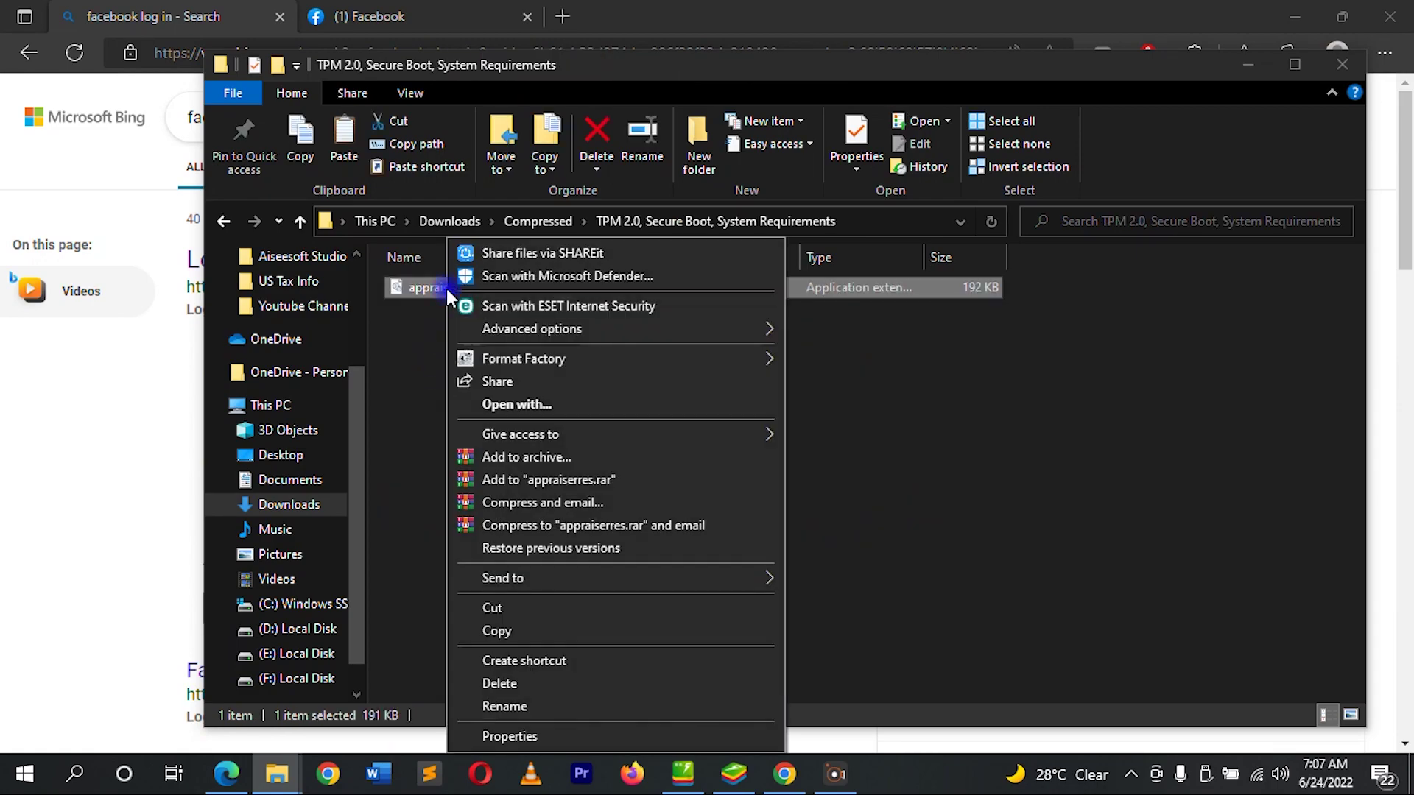
{"action": "left_click", "coordinate": [523, 633]}
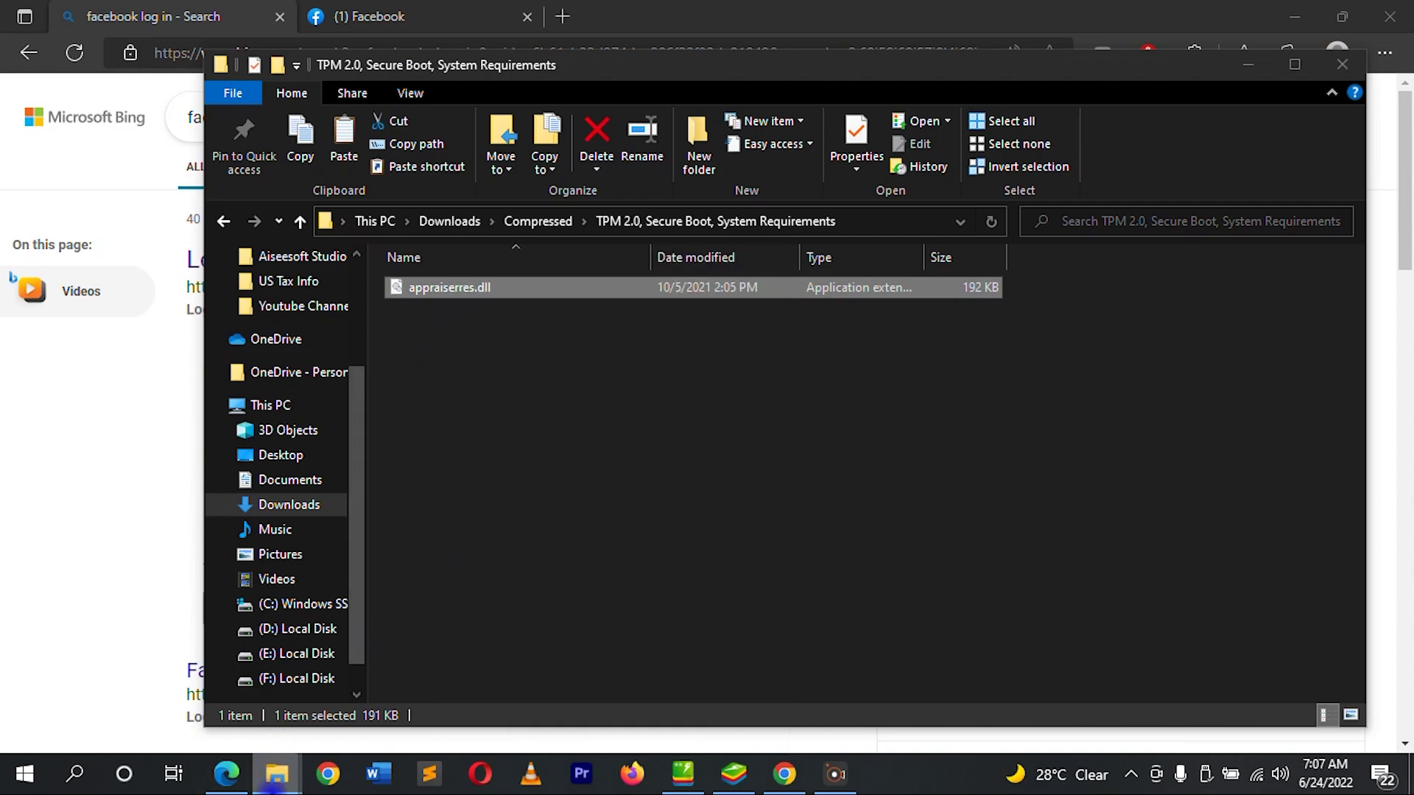
- Paste appraiserres.dll into the sources folder of Win11_EnglishInternational_x64v1, replacing the existing file, and return to the parent folder
{"action": "mouse_move", "coordinate": [272, 787]}
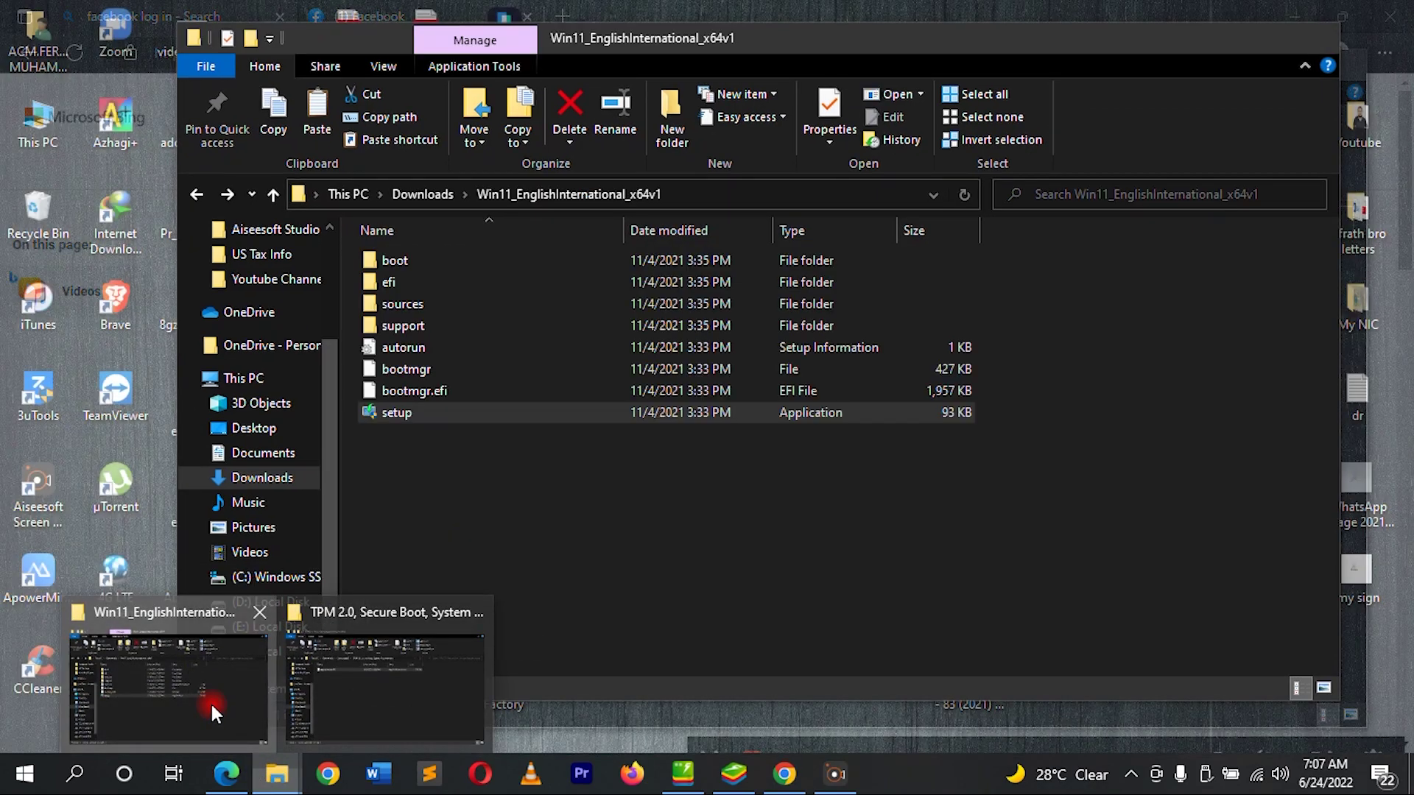
{"action": "left_click", "coordinate": [211, 705]}
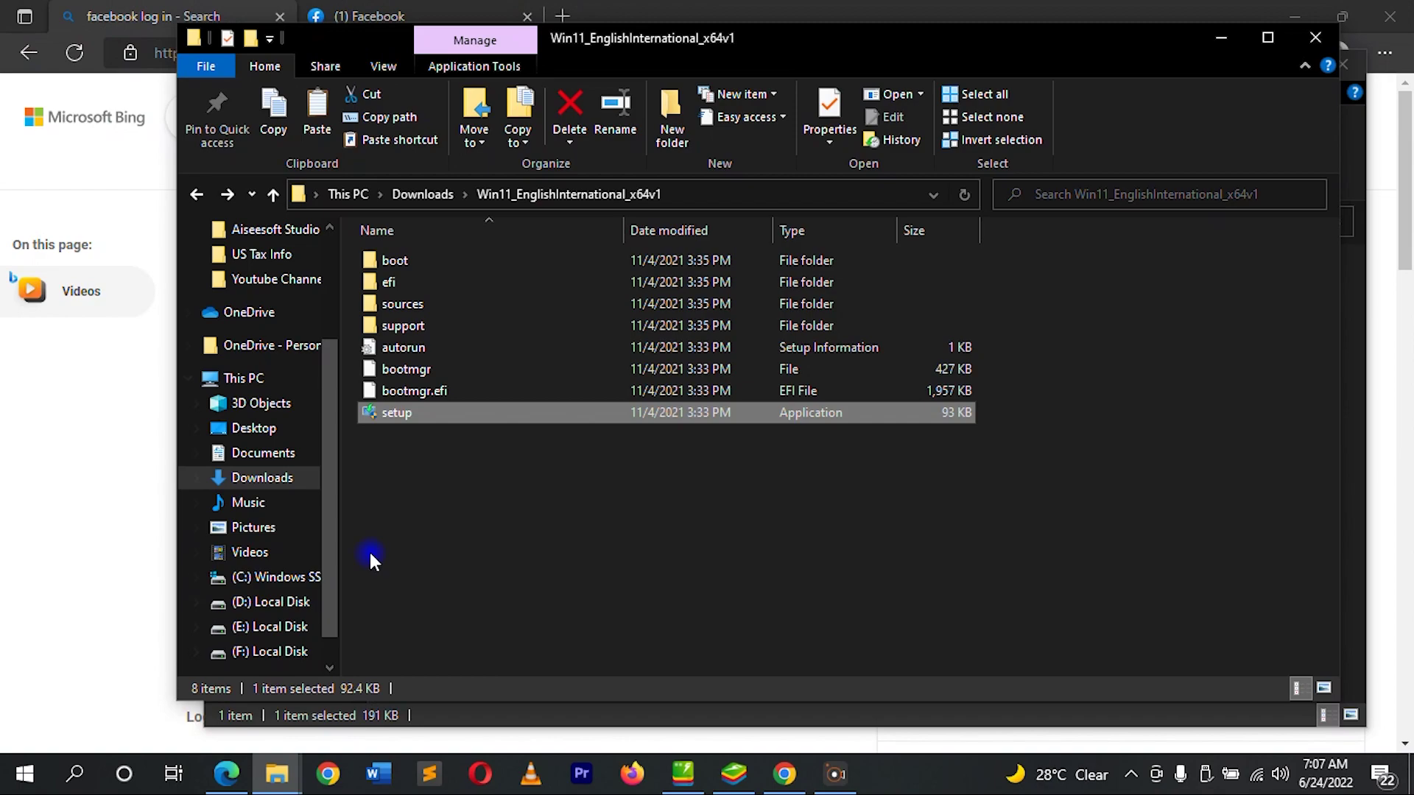
{"action": "double_click", "coordinate": [396, 303]}
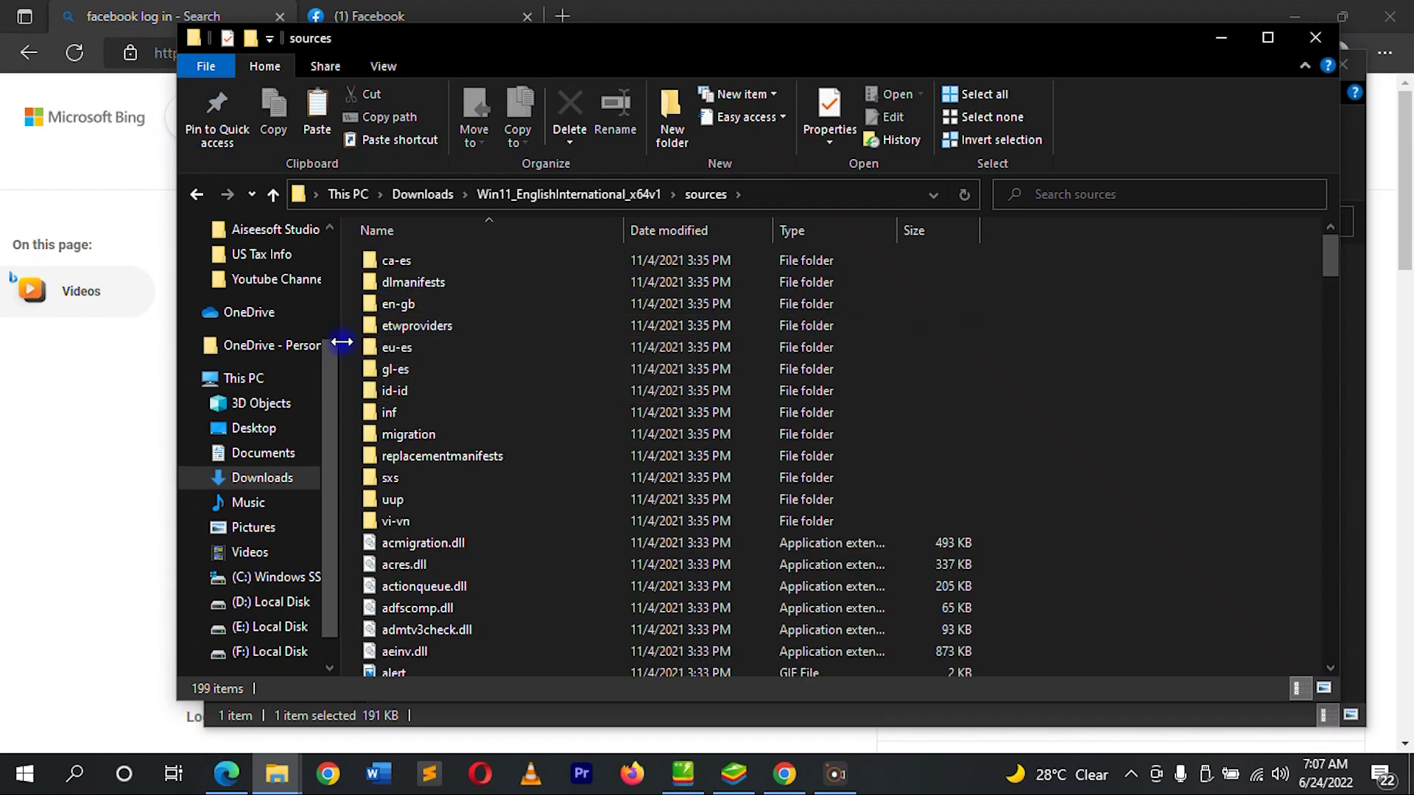
{"action": "scroll", "coordinate": [1080, 440], "scroll_direction": "down", "scroll_amount": 2}
{"action": "right_click", "coordinate": [1076, 432]}
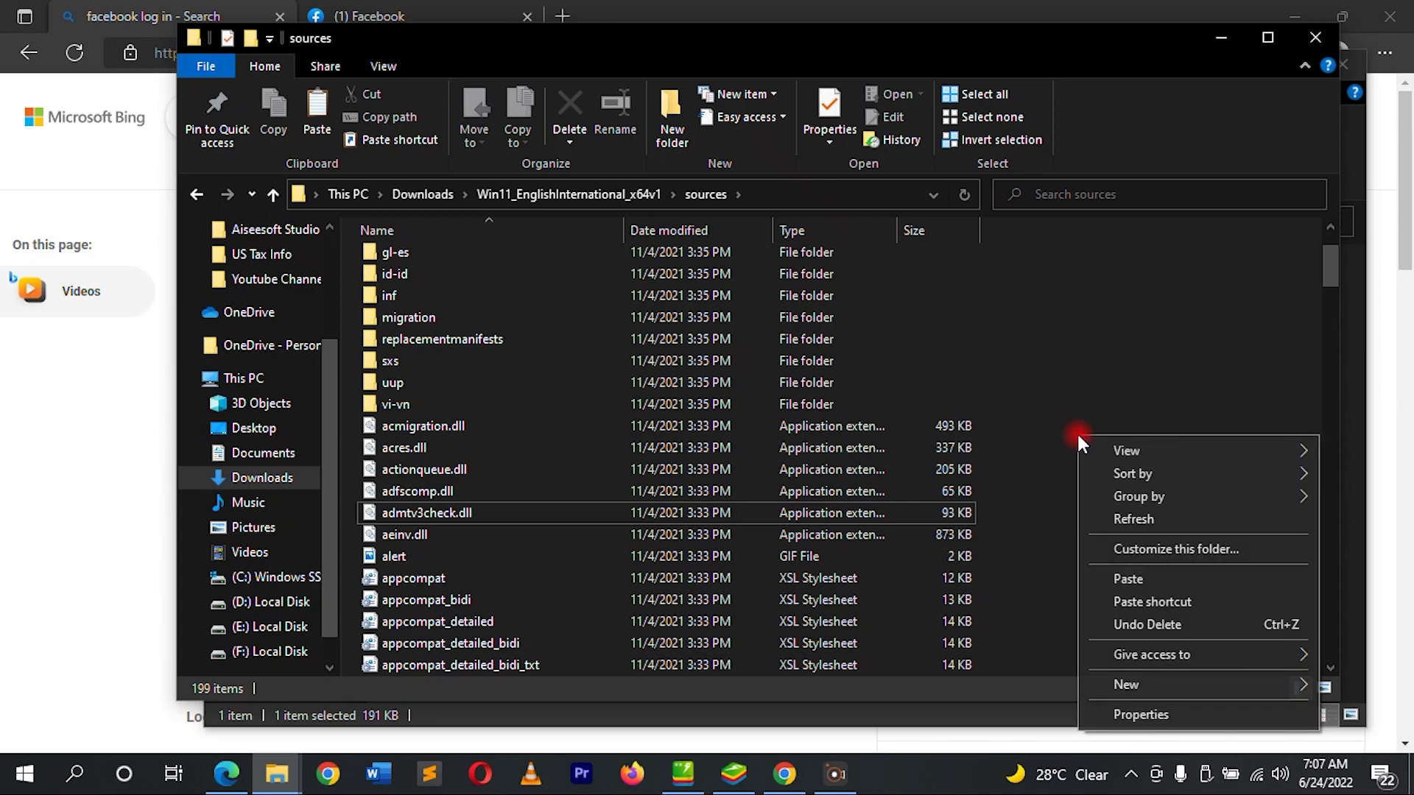
{"action": "left_click", "coordinate": [1128, 576]}
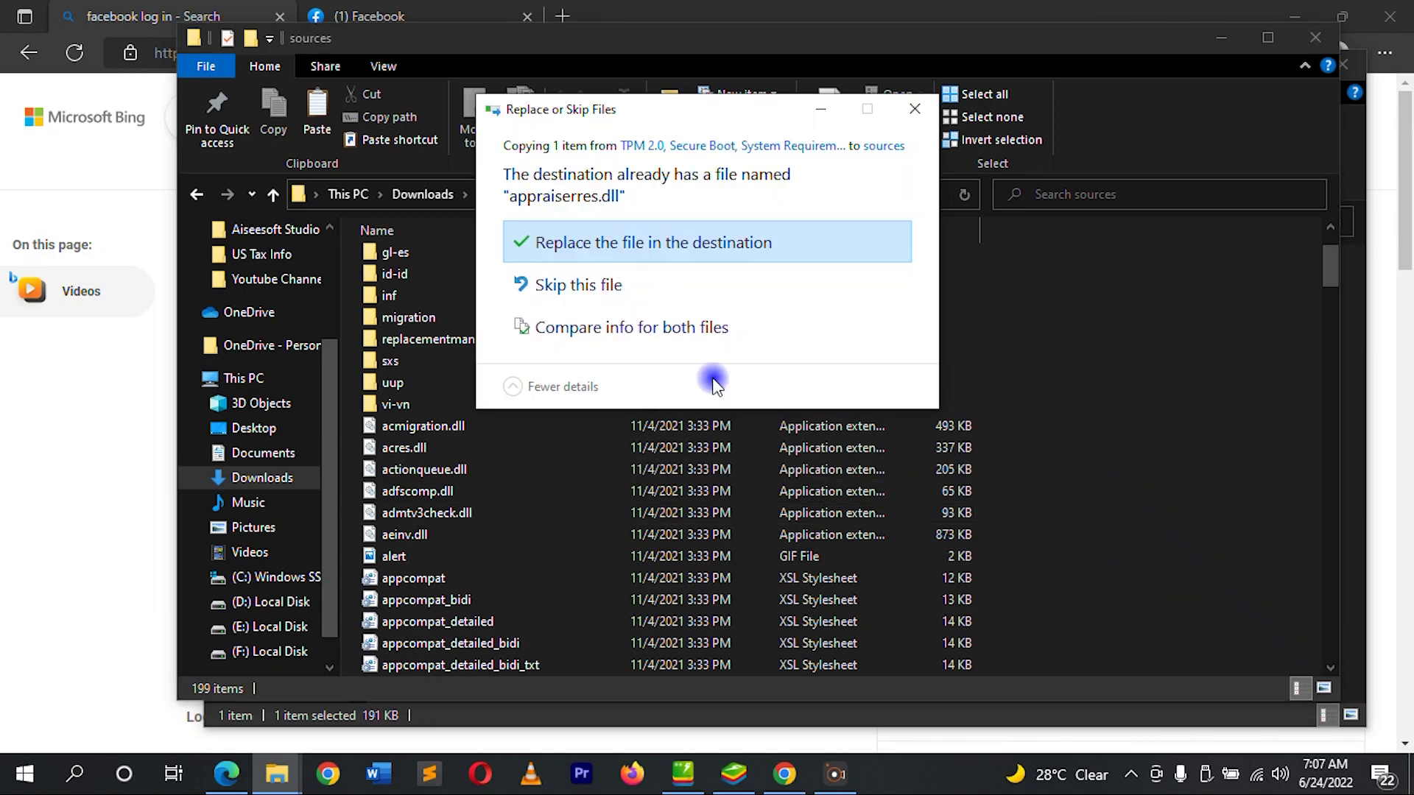
{"action": "left_click", "coordinate": [652, 244]}
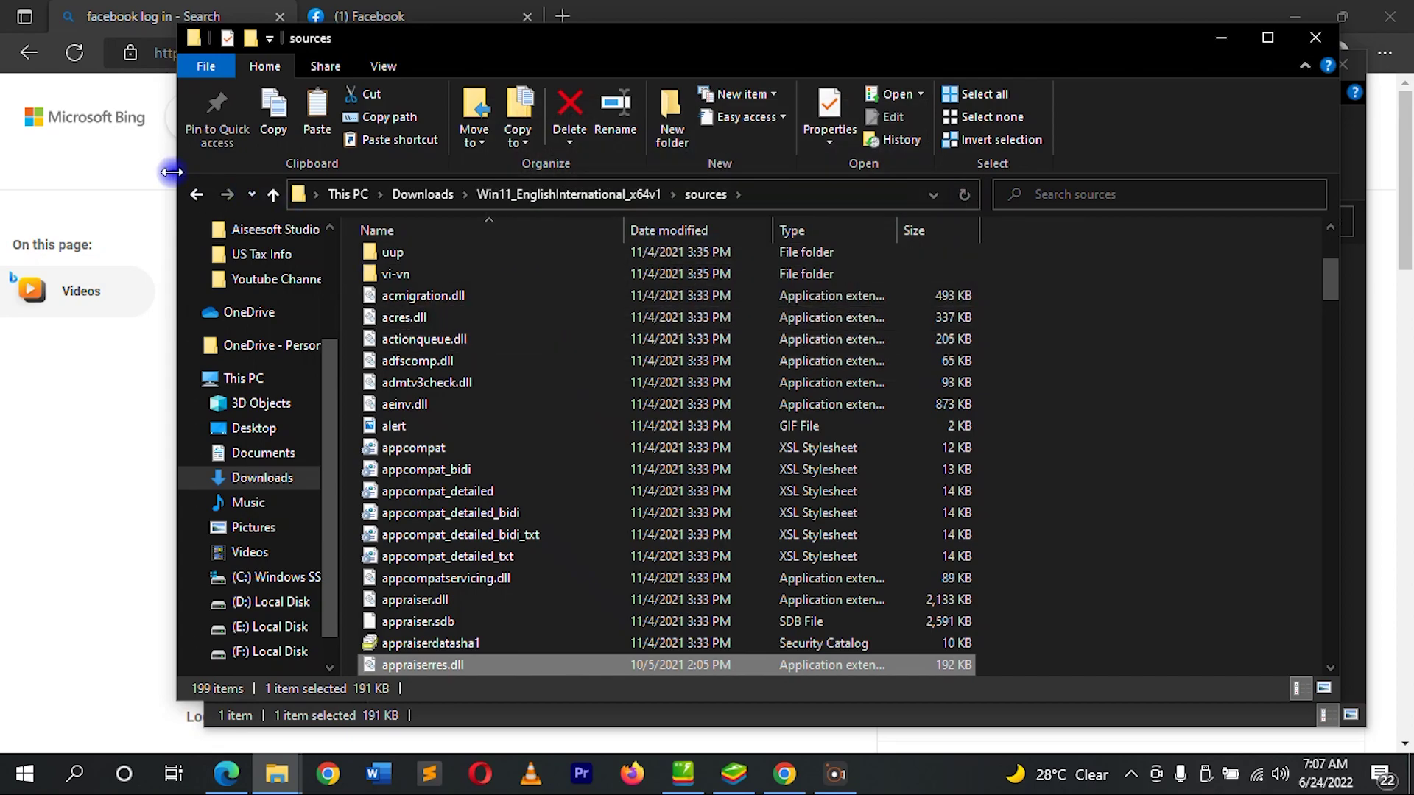
{"action": "left_click", "coordinate": [191, 193]}
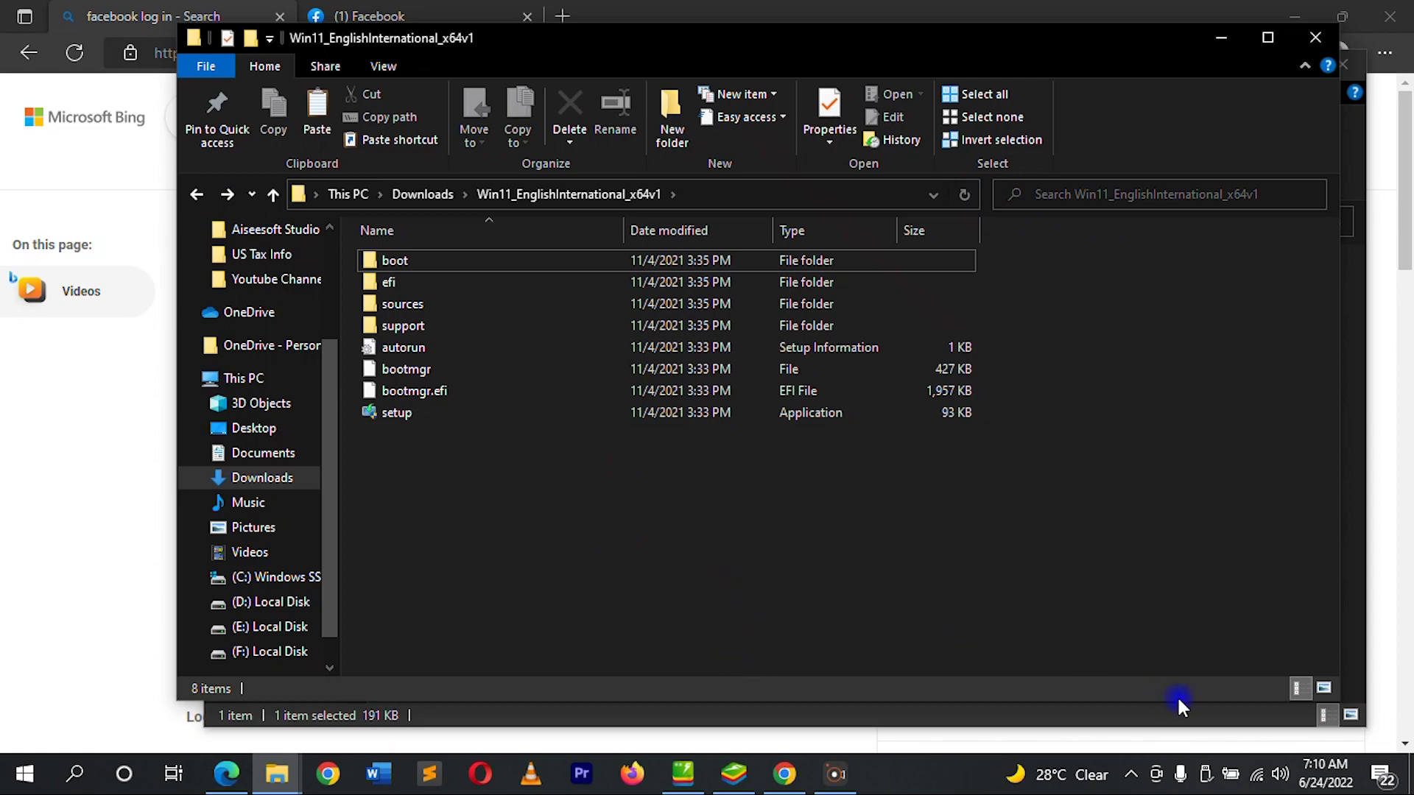
- Disconnect the computer from the SLT-Fiber-2E6F Wi-Fi network and close the network list
{"action": "left_click", "coordinate": [1257, 774]}
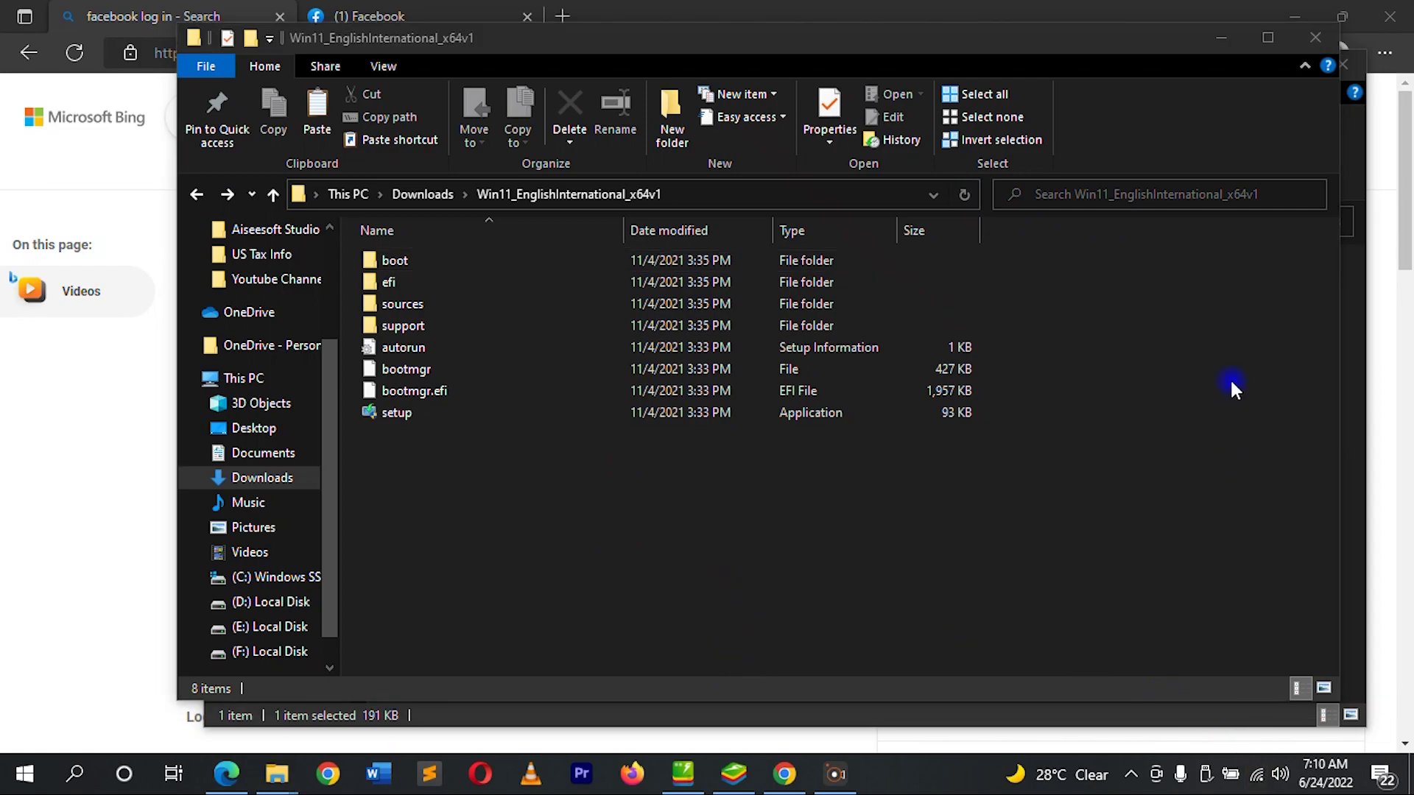
{"action": "left_click", "coordinate": [1317, 365]}
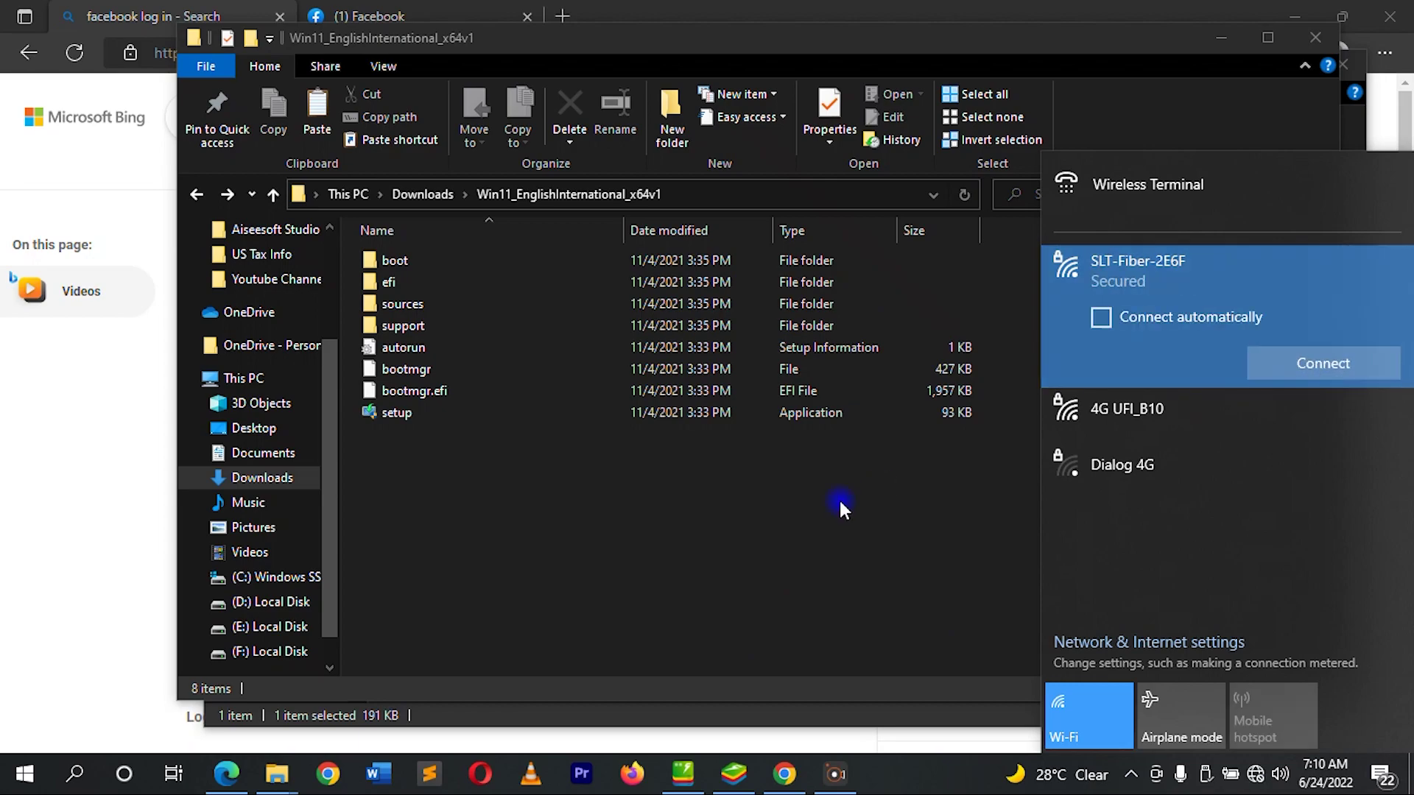
{"action": "left_click", "coordinate": [840, 501]}
- Run setup from the Win11_EnglishInternational_x64v1 folder, accept the licence terms, and install Windows 11 Pro keeping personal files and apps
{"action": "left_click", "coordinate": [474, 413]}
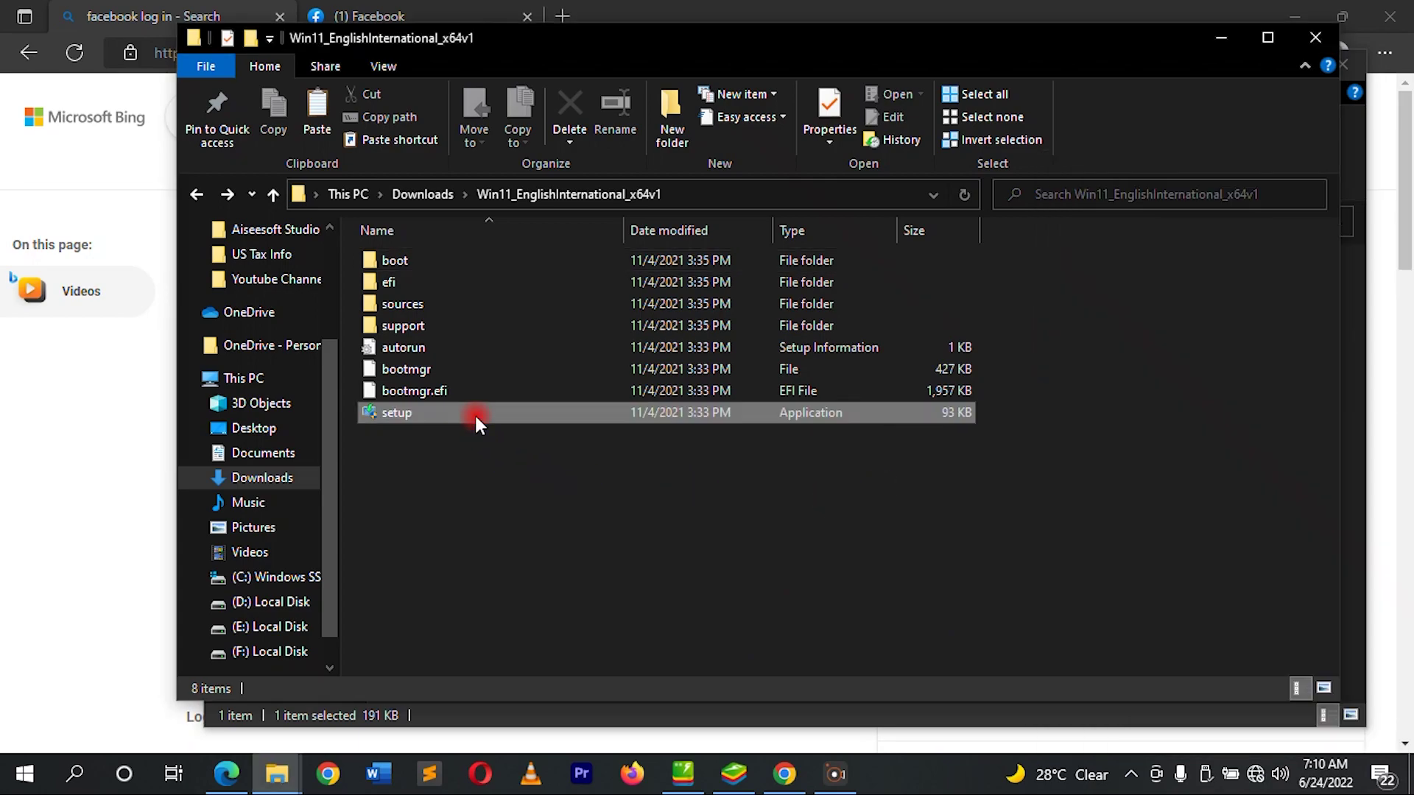
{"action": "double_click", "coordinate": [474, 414]}
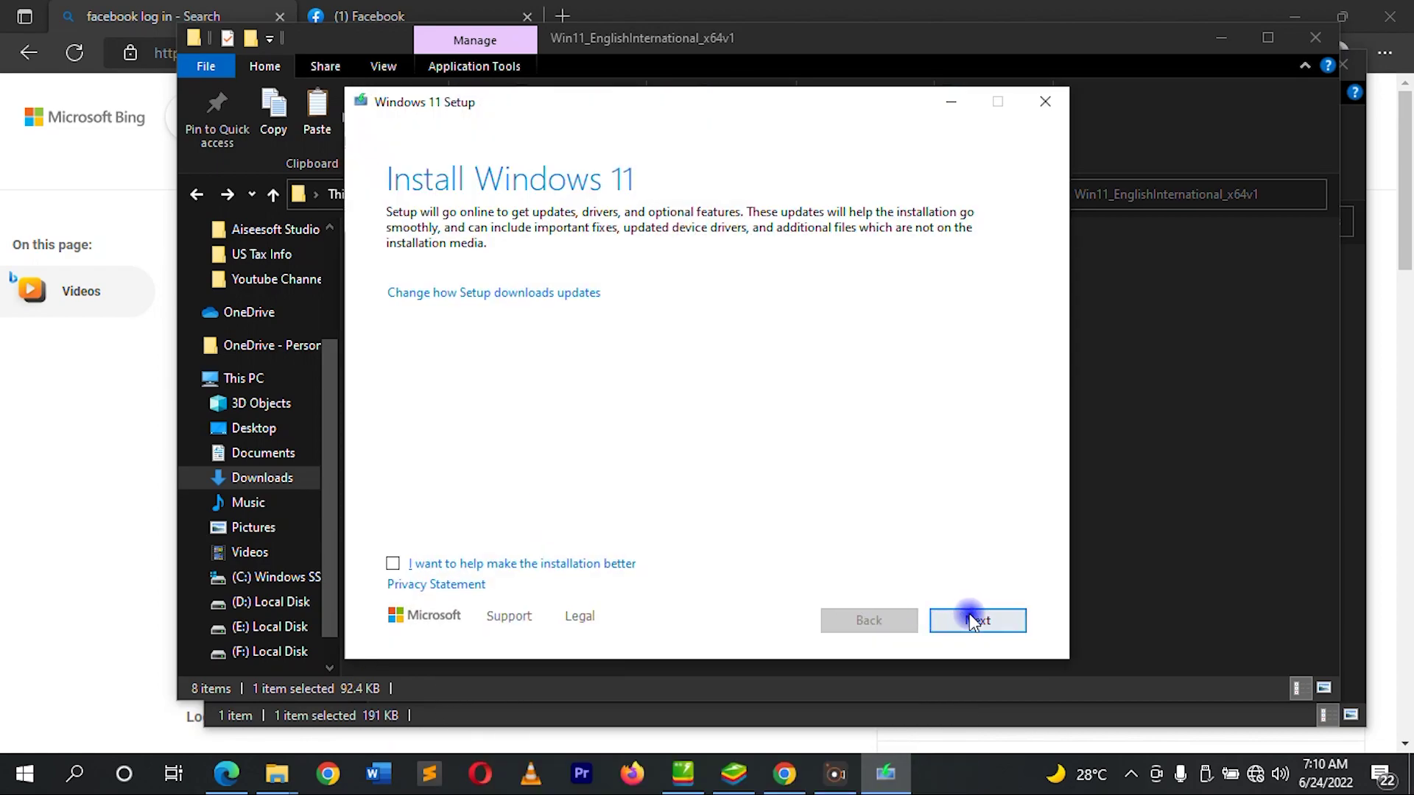
{"action": "left_click", "coordinate": [972, 621]}
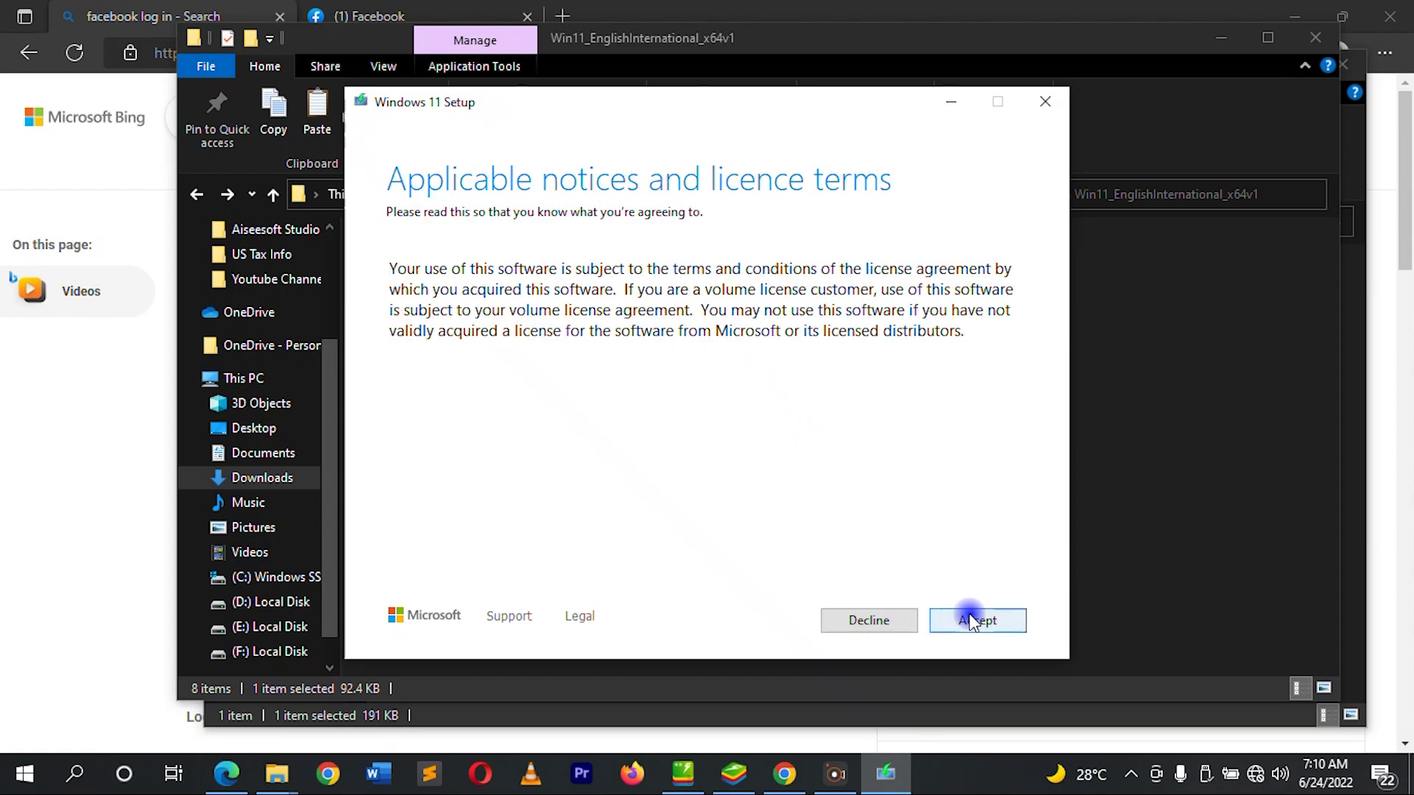
{"action": "left_click", "coordinate": [971, 618]}
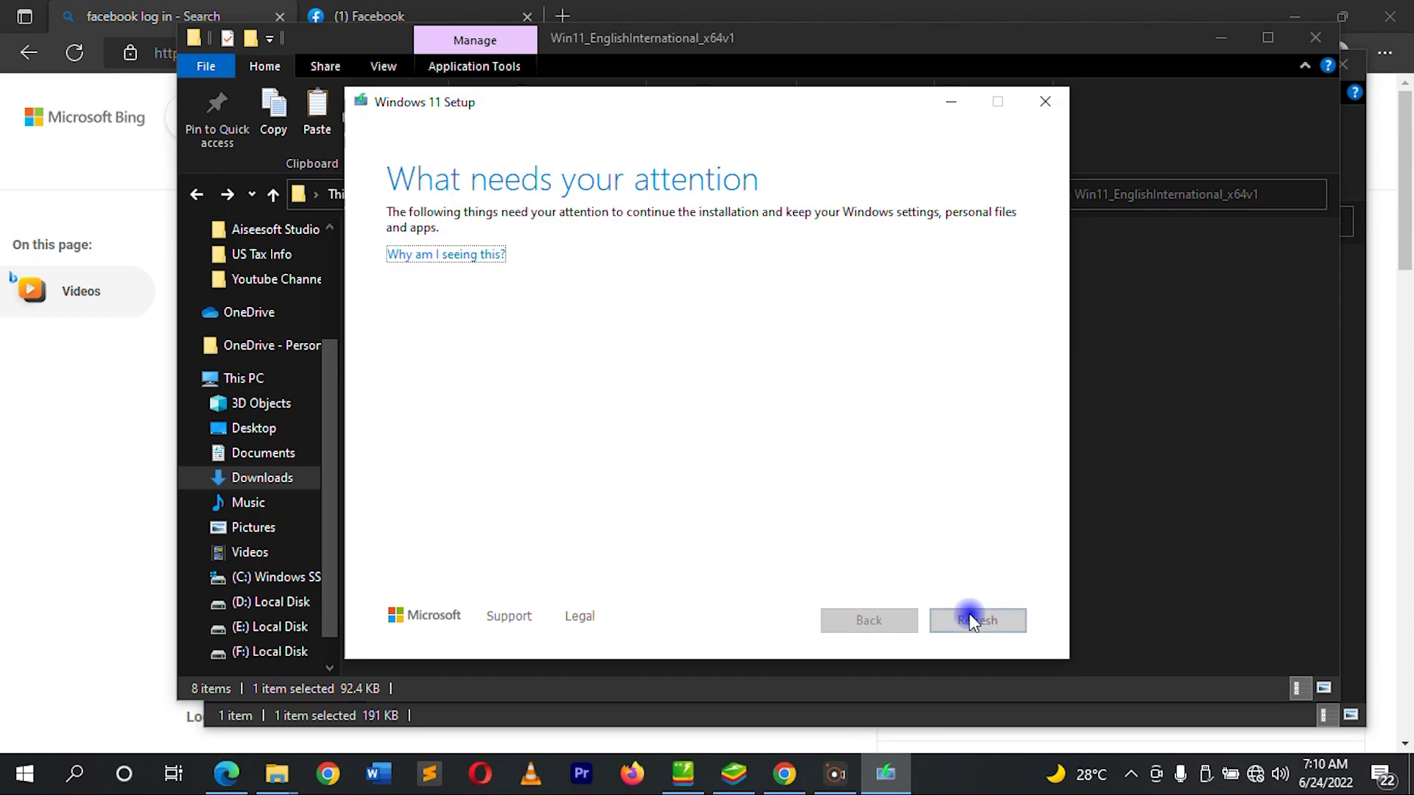
{"action": "left_click", "coordinate": [964, 322]}
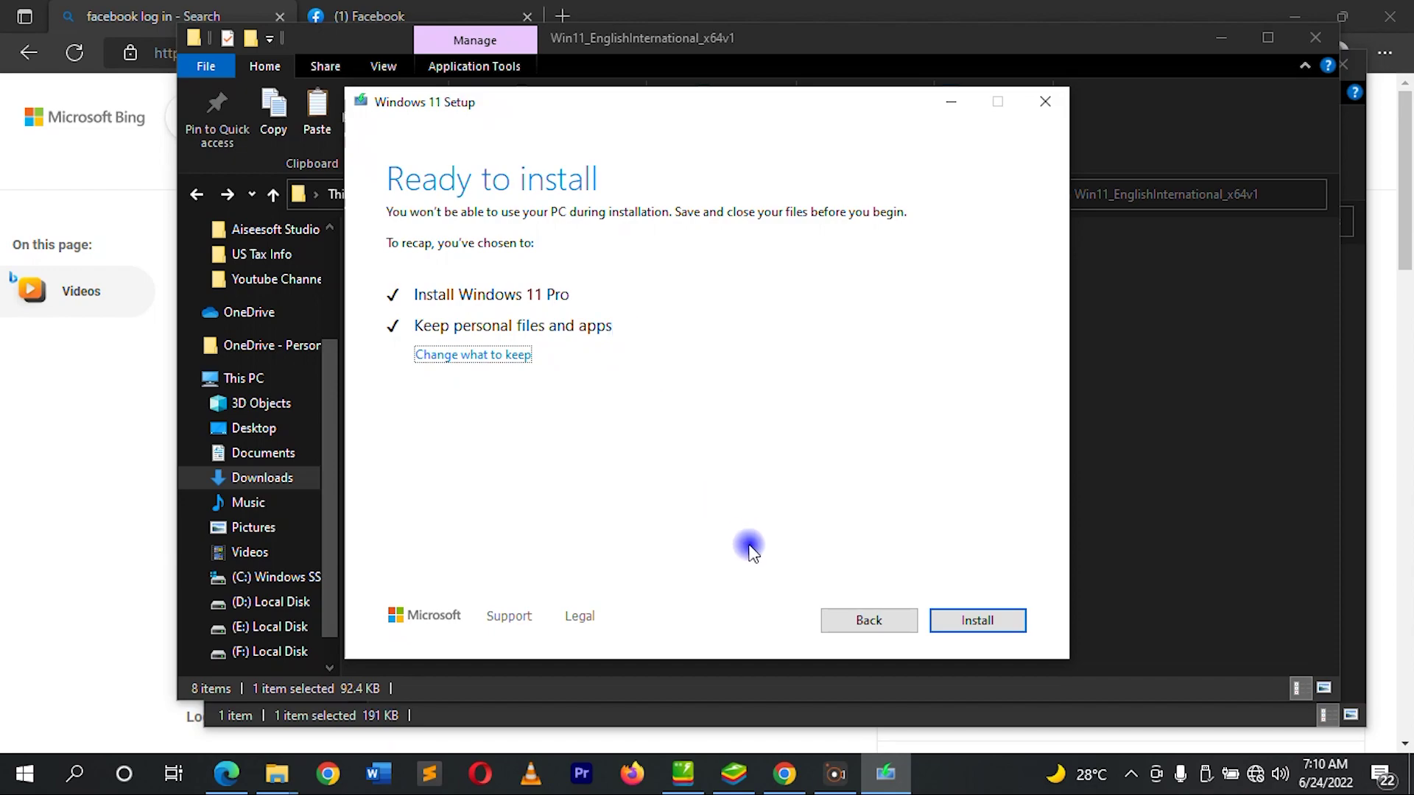
{"action": "left_click", "coordinate": [981, 620]}
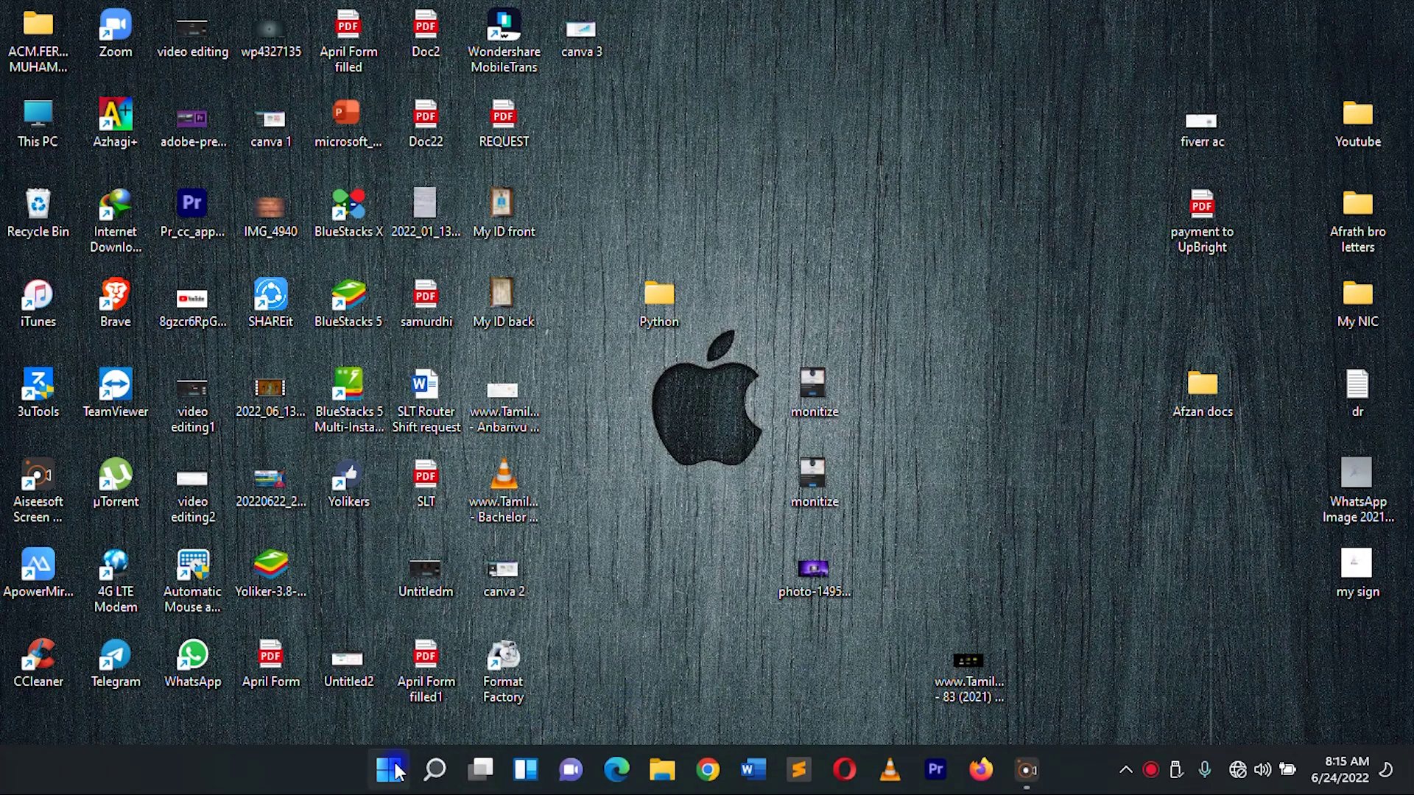
- Look at the Start menu and the This PC window on the upgraded desktop, and close both
{"action": "left_click", "coordinate": [391, 770]}
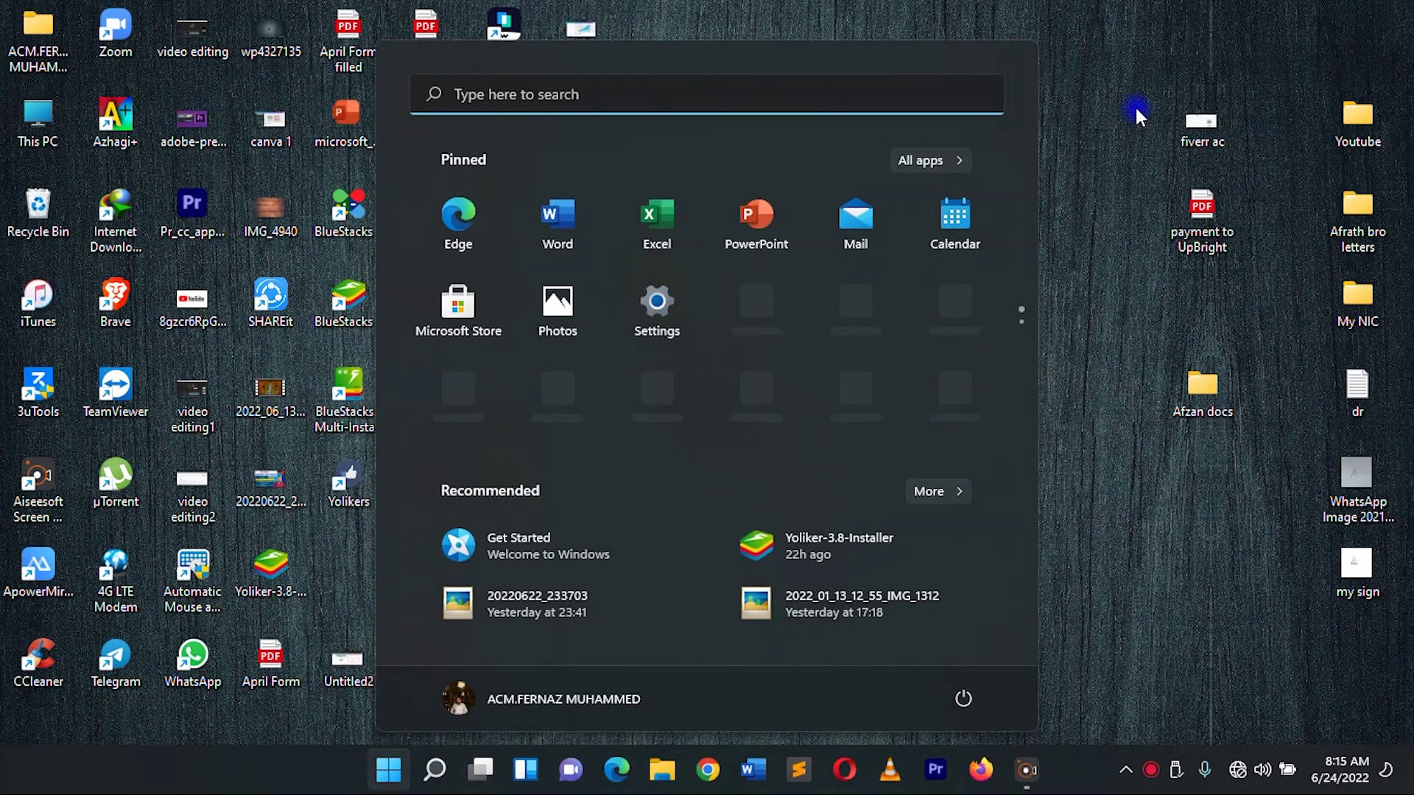
{"action": "key", "text": "Escape"}
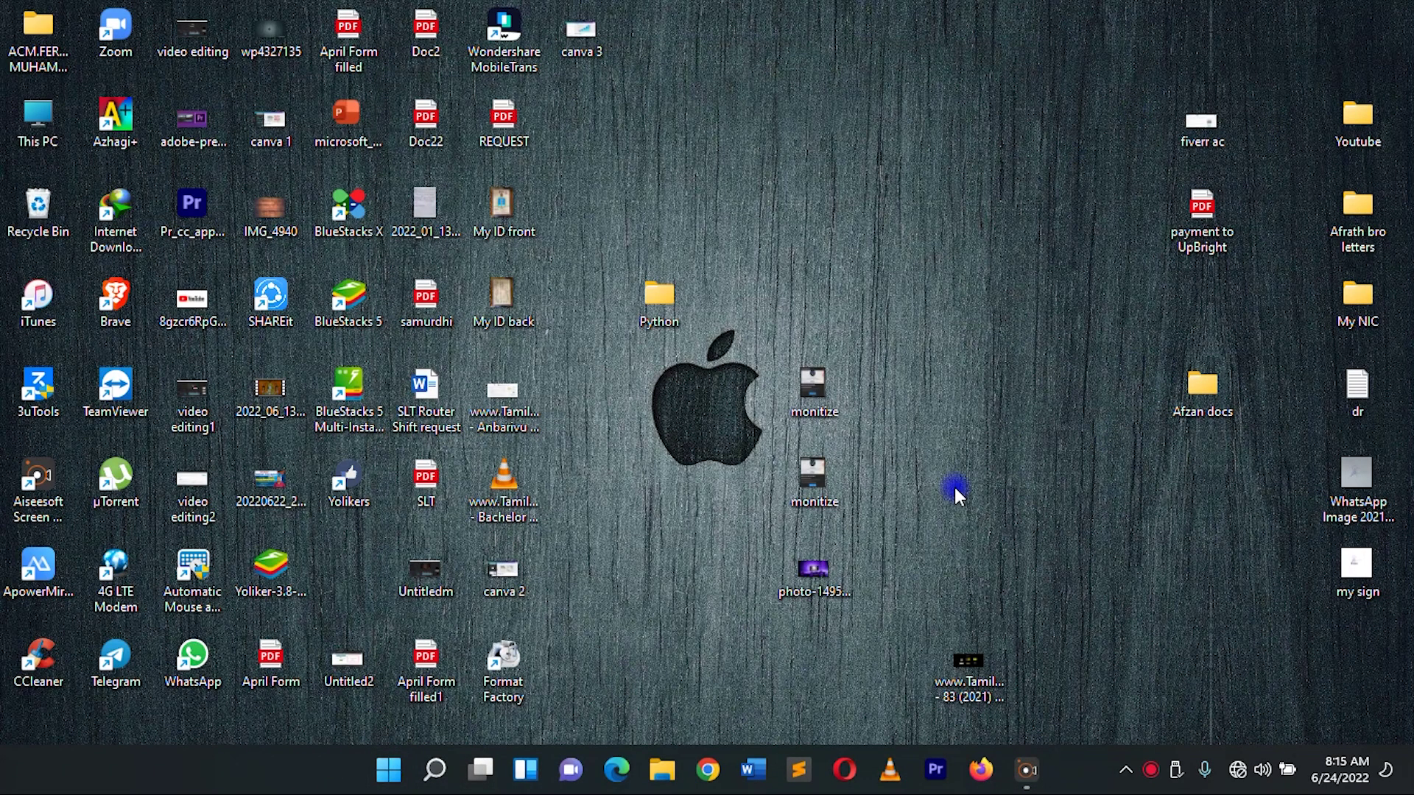
{"action": "double_click", "coordinate": [38, 122]}
{"action": "left_click", "coordinate": [1333, 74]}
- Search Windows for "update", open Settings from the results, and go to the Windows Update page
{"action": "key", "text": "super"}
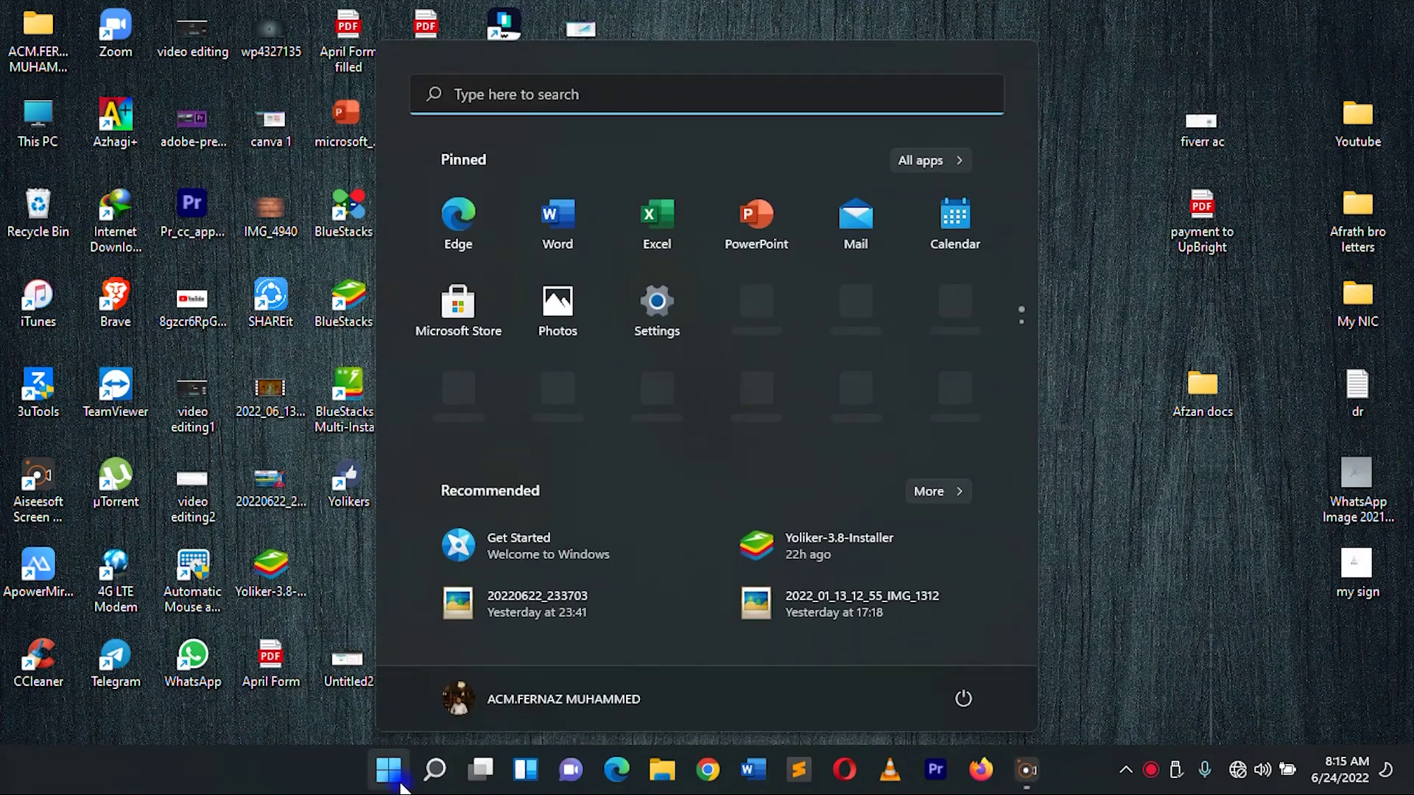
{"action": "left_click", "coordinate": [619, 101]}
{"action": "type", "text": "update"}
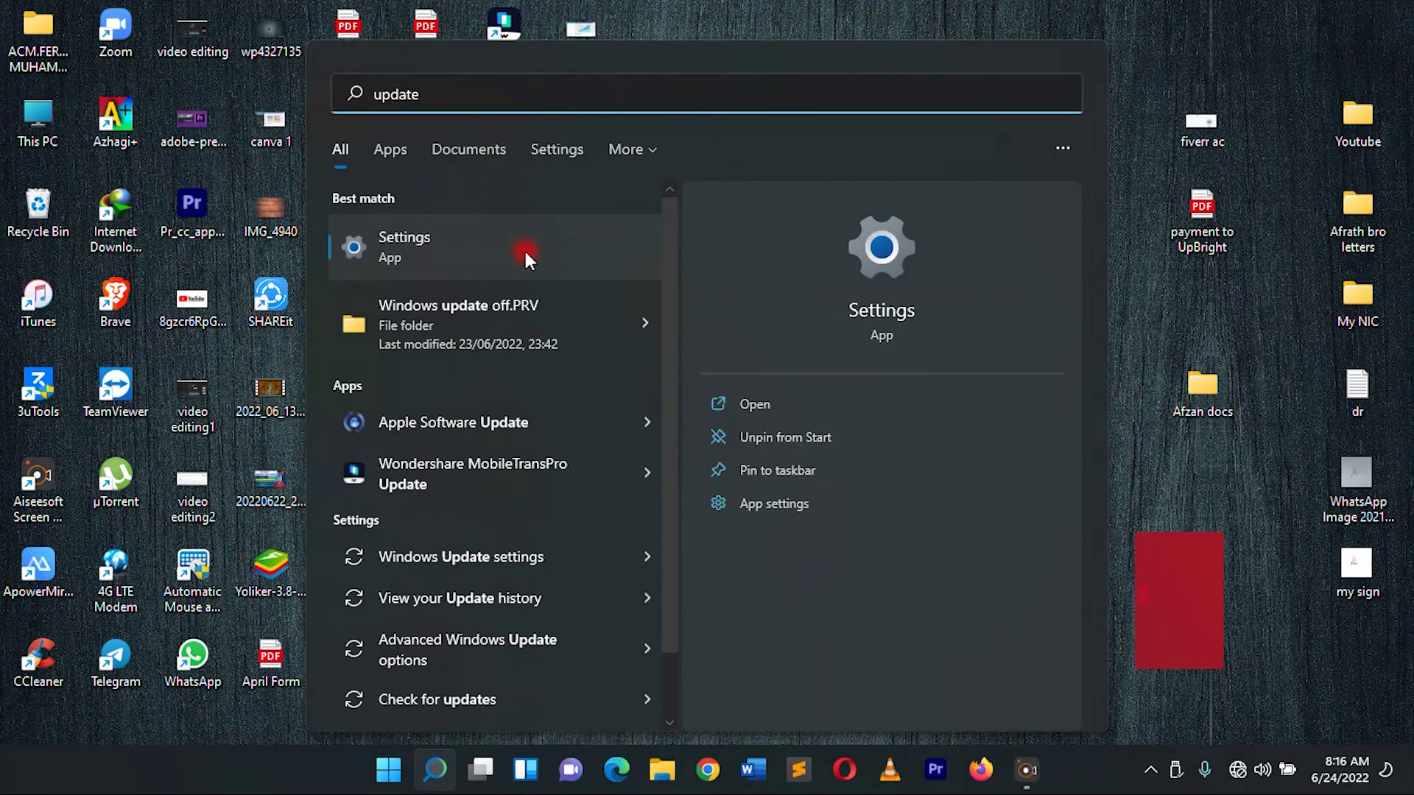
{"action": "left_click", "coordinate": [520, 252]}
{"action": "scroll", "coordinate": [626, 566], "scroll_direction": "down", "scroll_amount": 10}
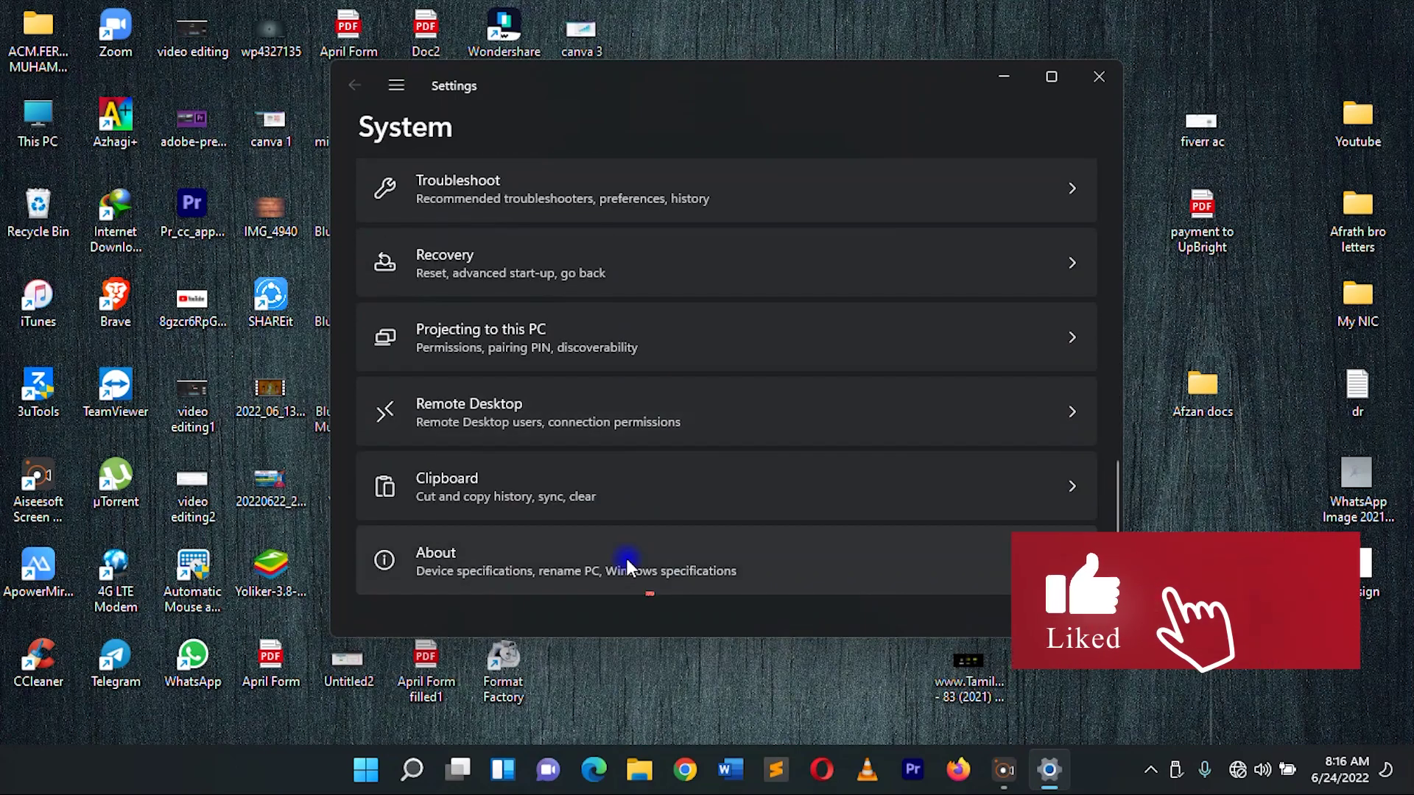
{"action": "scroll", "coordinate": [625, 562], "scroll_direction": "up", "scroll_amount": 10}
{"action": "left_click", "coordinate": [911, 257]}
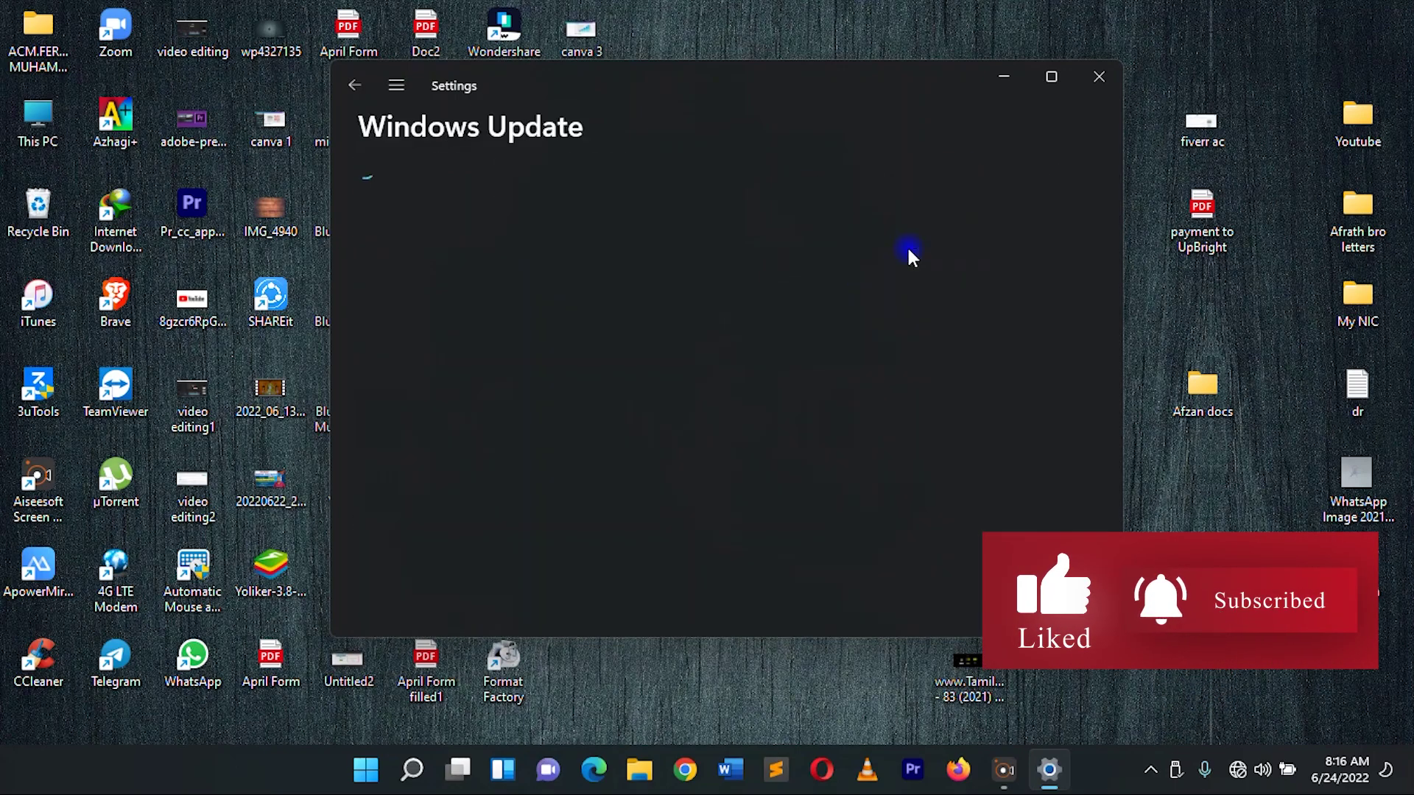